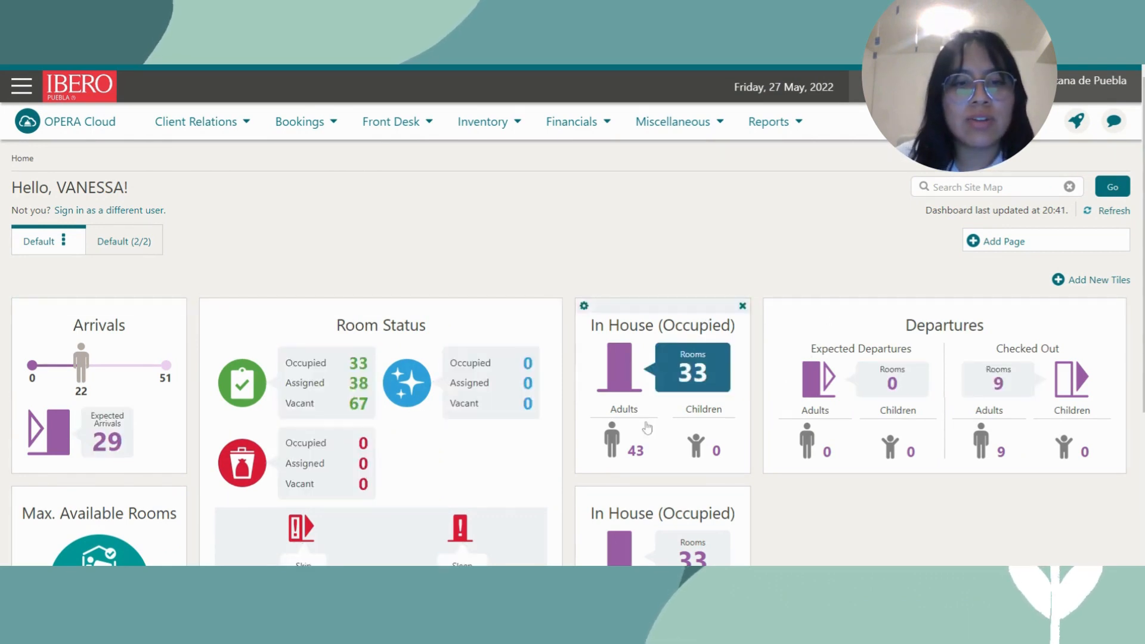
# Go to Client Relations > Profiles > Manage Profile and place the cursor in the Name field.
pyautogui.scroll(-4, 232, 457)
pyautogui.scroll(4, 682, 439)
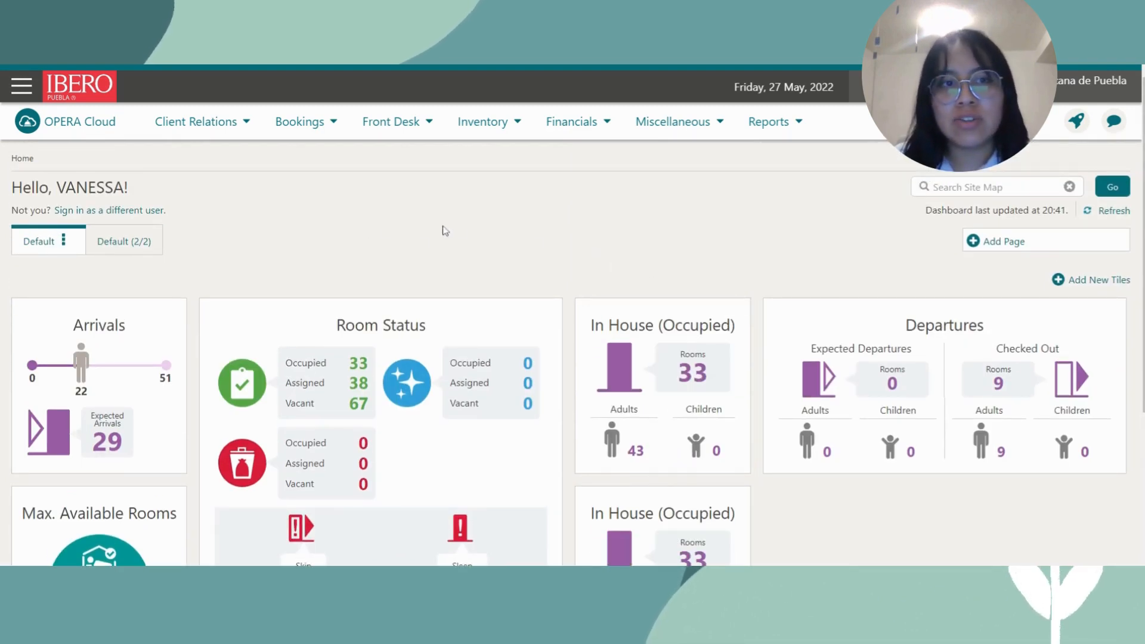
pyautogui.click(242, 128)
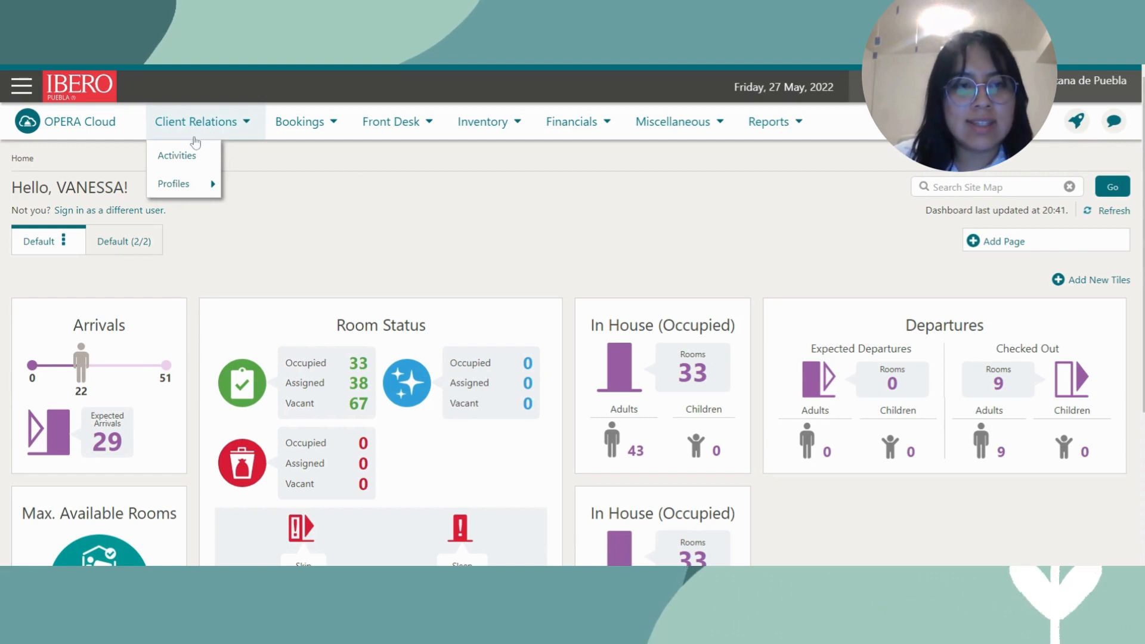
pyautogui.moveTo(185, 189)
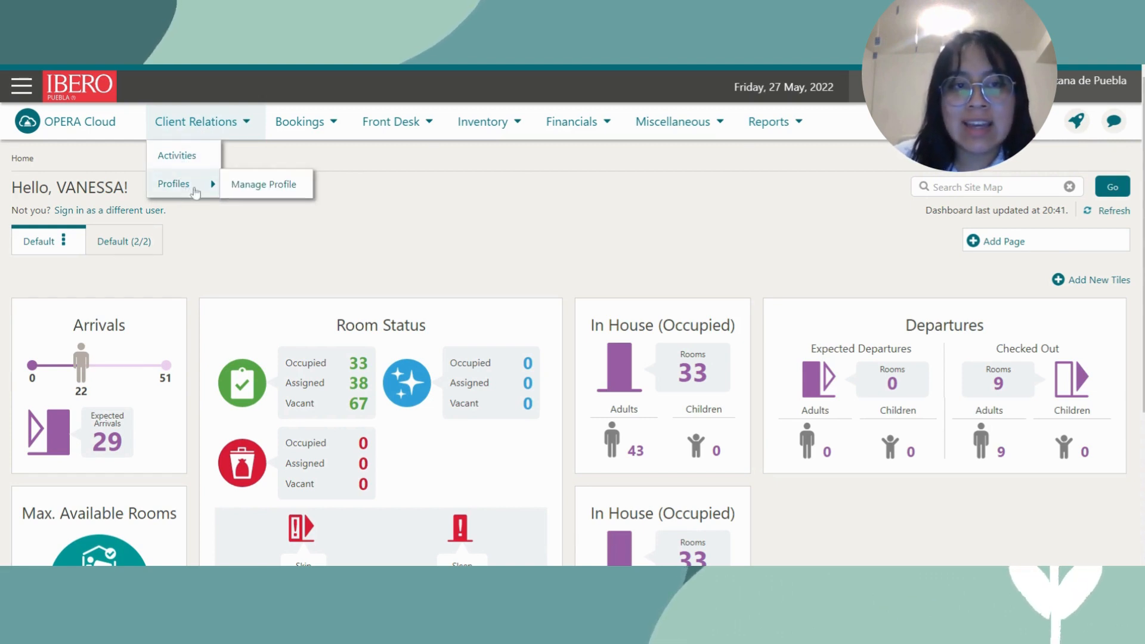
pyautogui.click(261, 185)
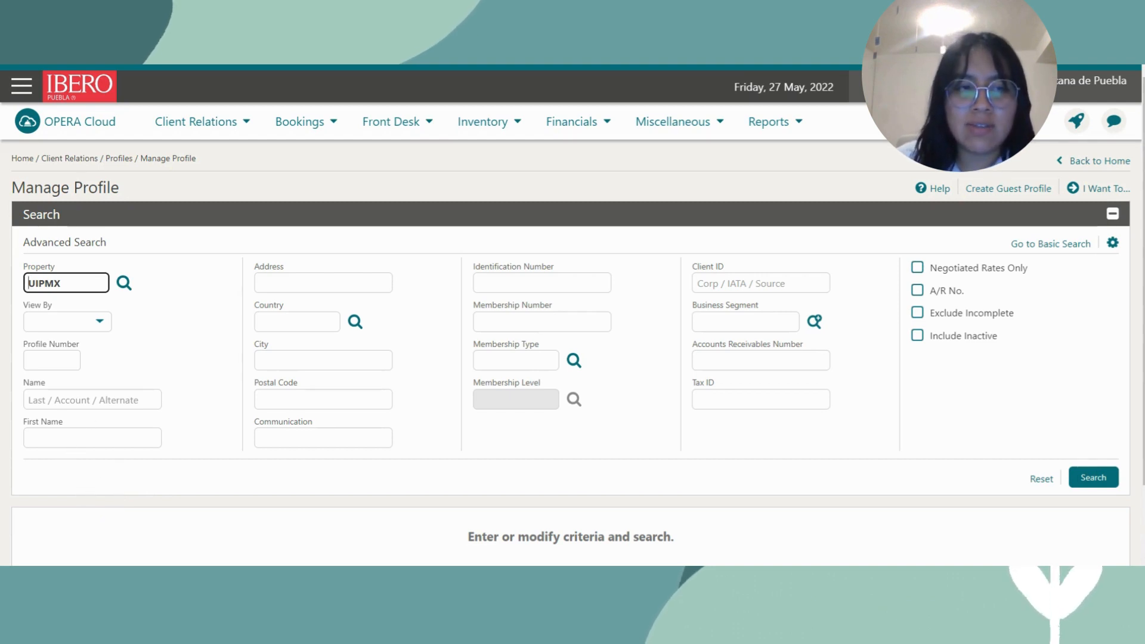
pyautogui.click(66, 399)
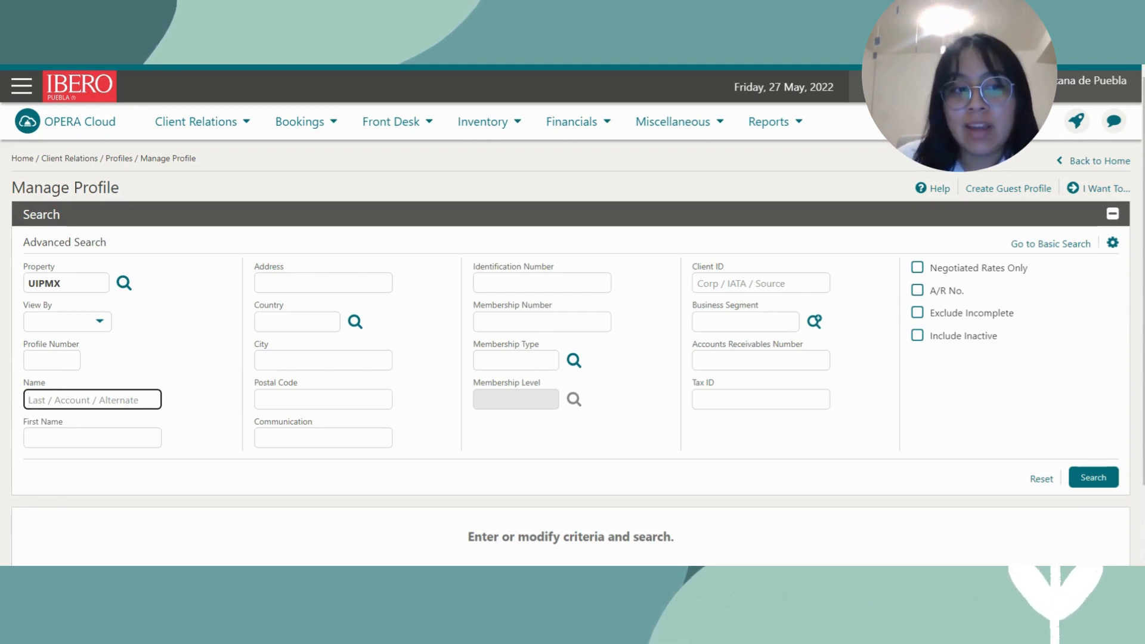
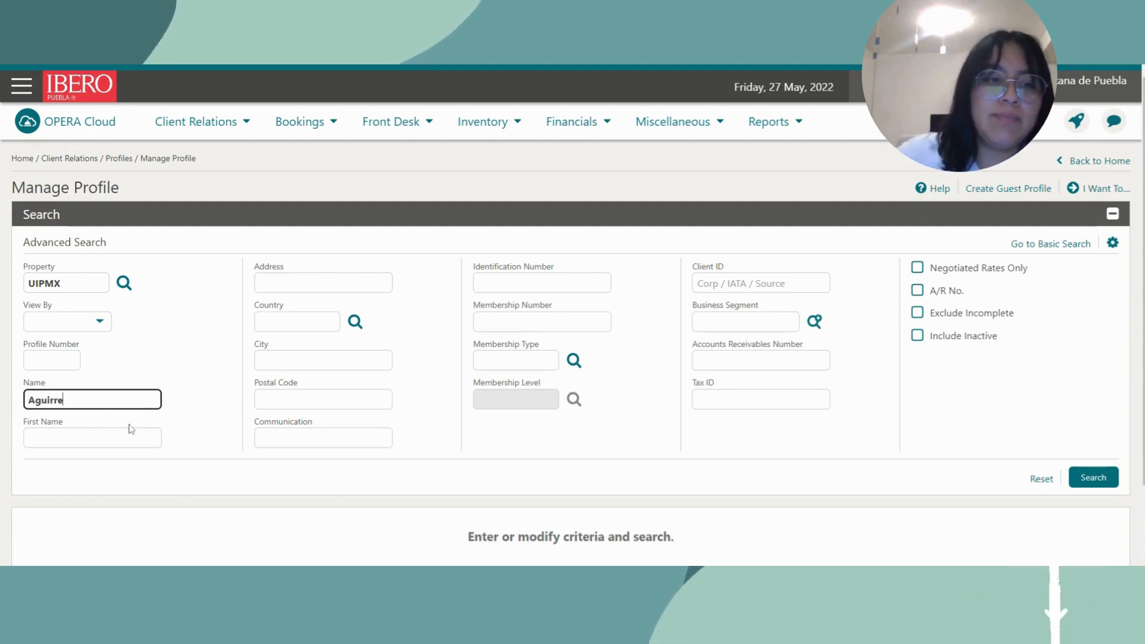
# Search profiles by the guest's surname and first name and confirm no match exists.
pyautogui.press('Tab')
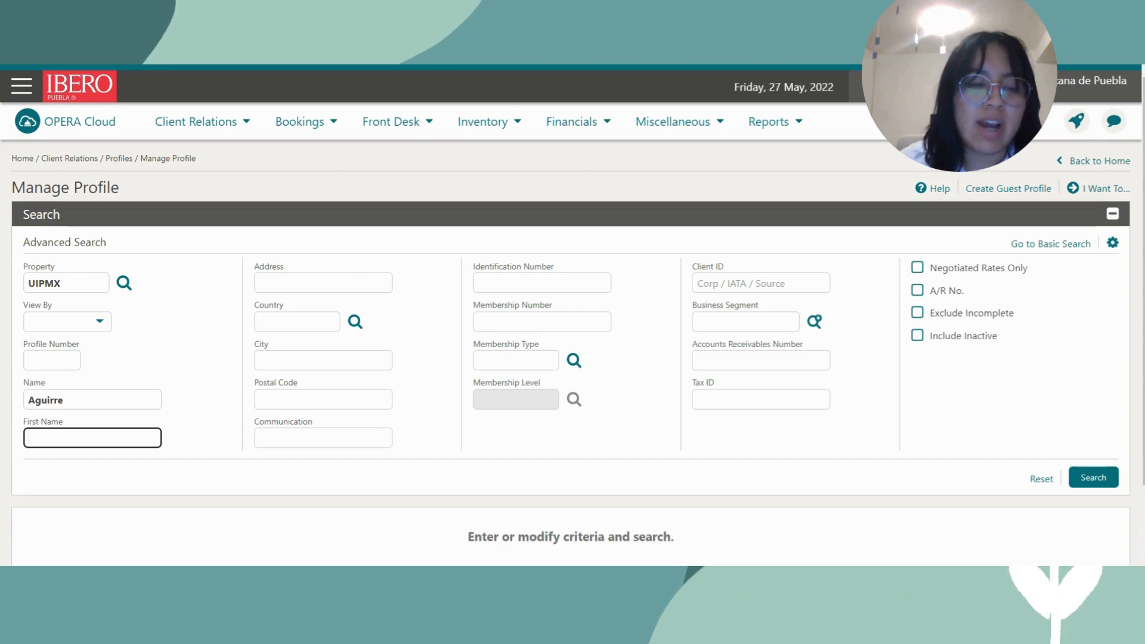
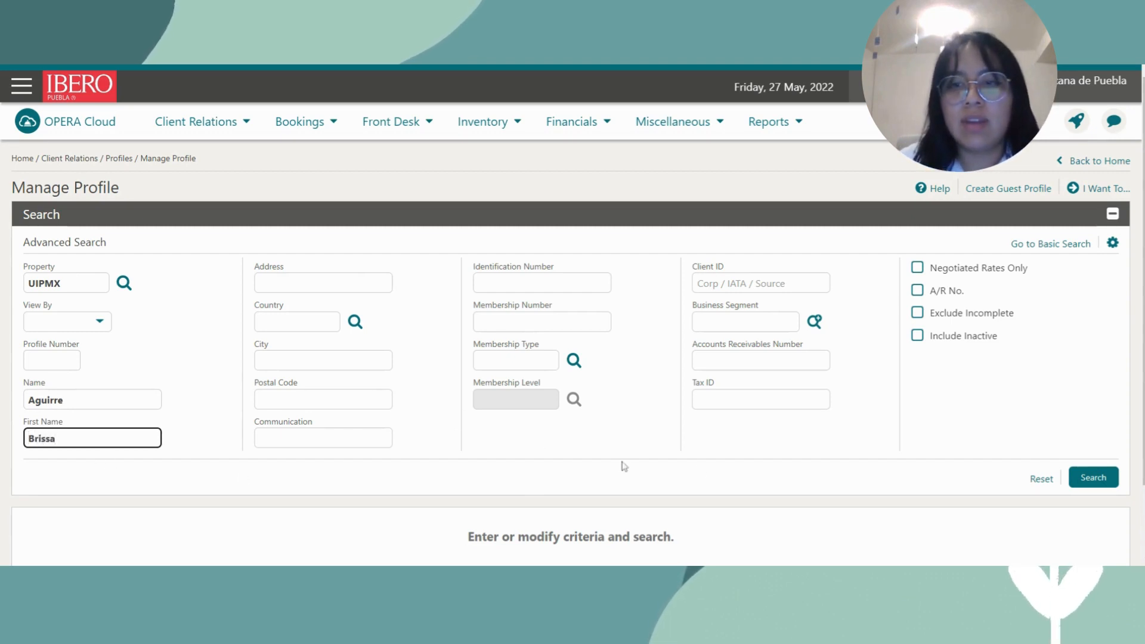
pyautogui.click(1100, 482)
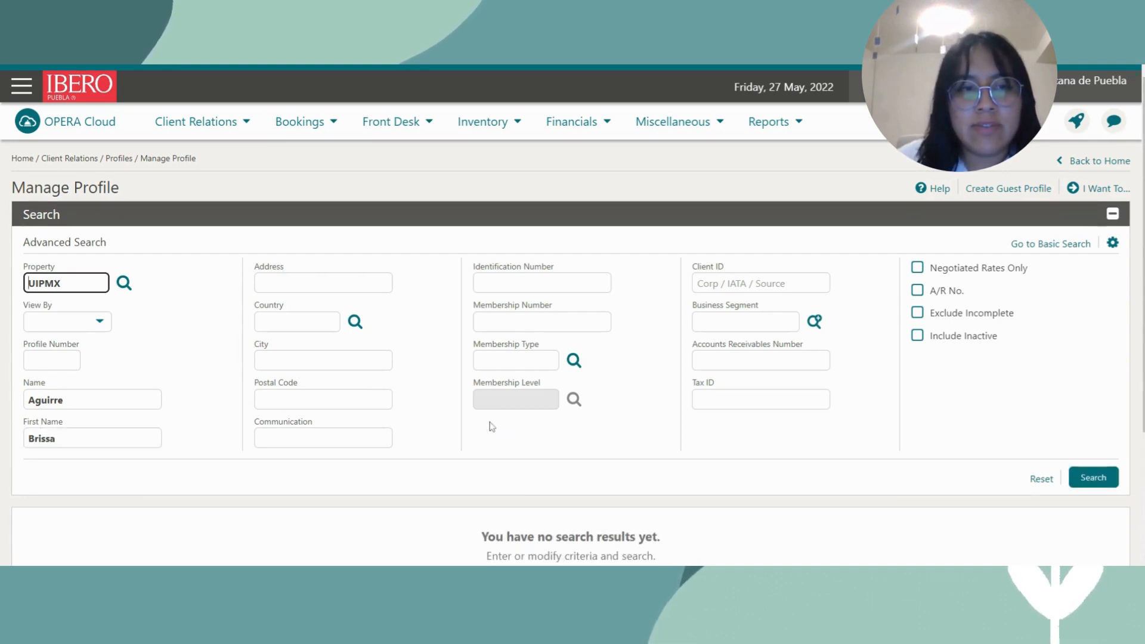
pyautogui.scroll(-1, 490, 427)
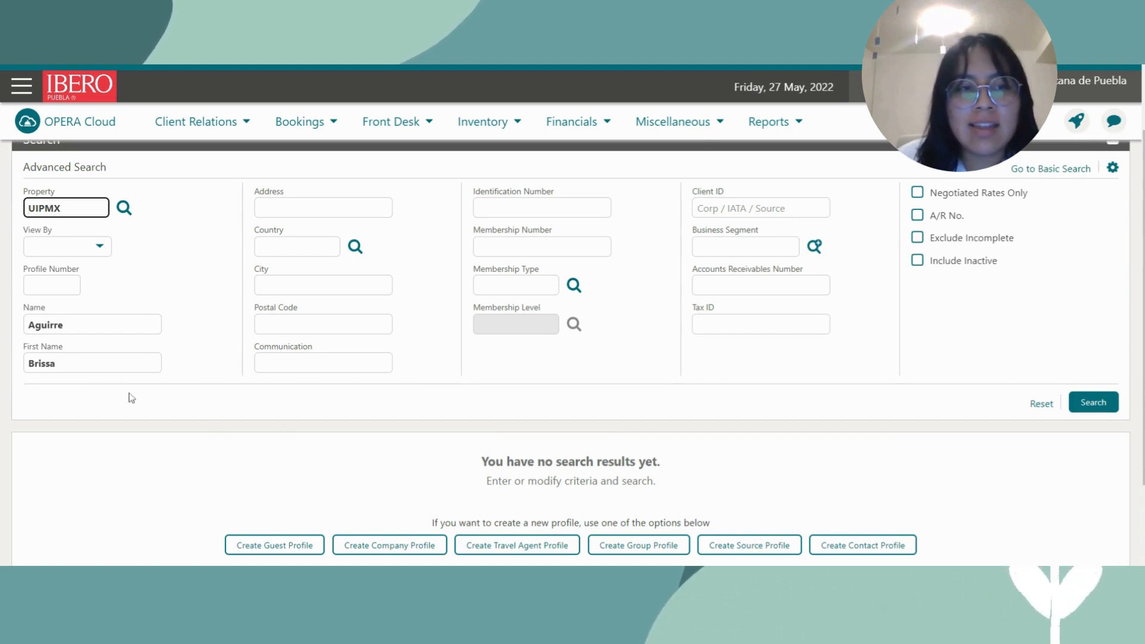
pyautogui.scroll(2, 607, 406)
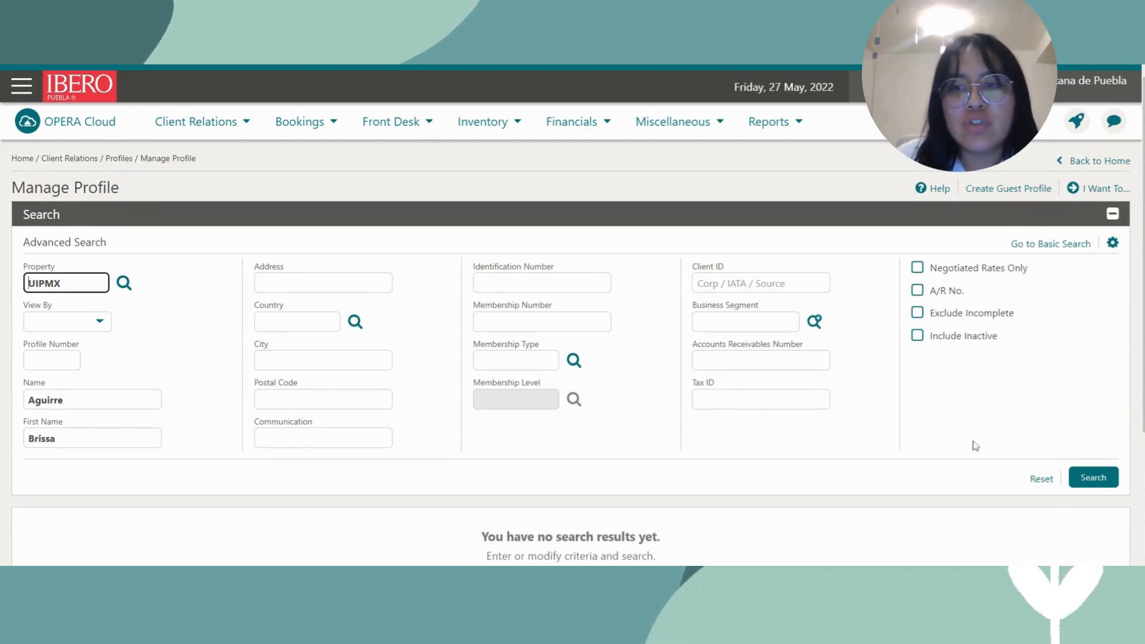
# Create a new guest profile from I Want To... > Create > Guest Profile.
pyautogui.click(1088, 189)
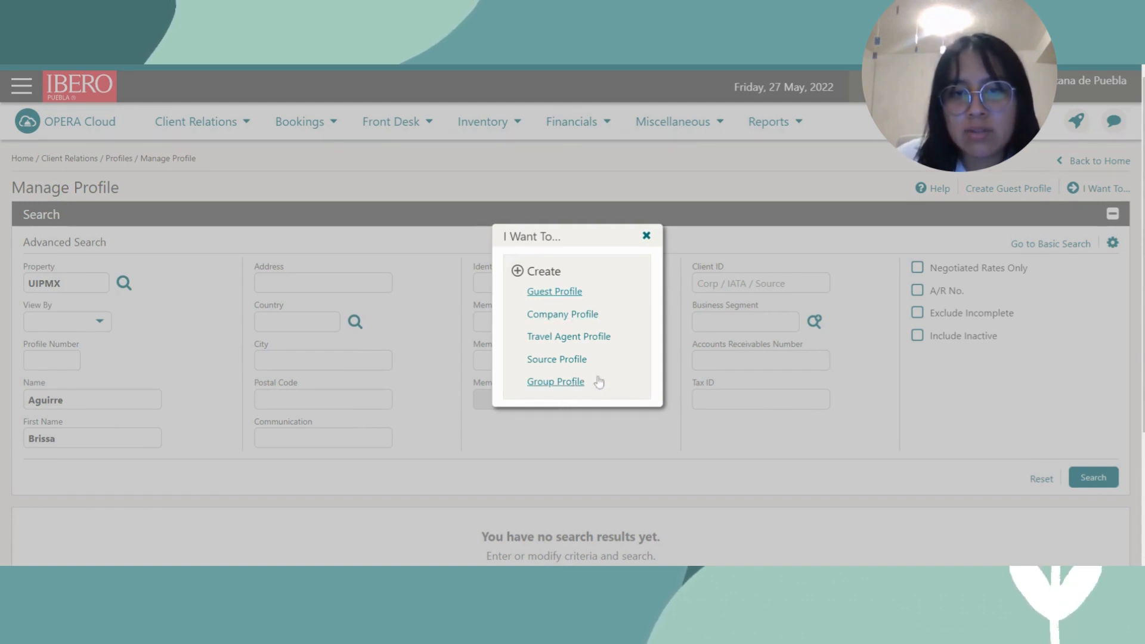
pyautogui.click(577, 295)
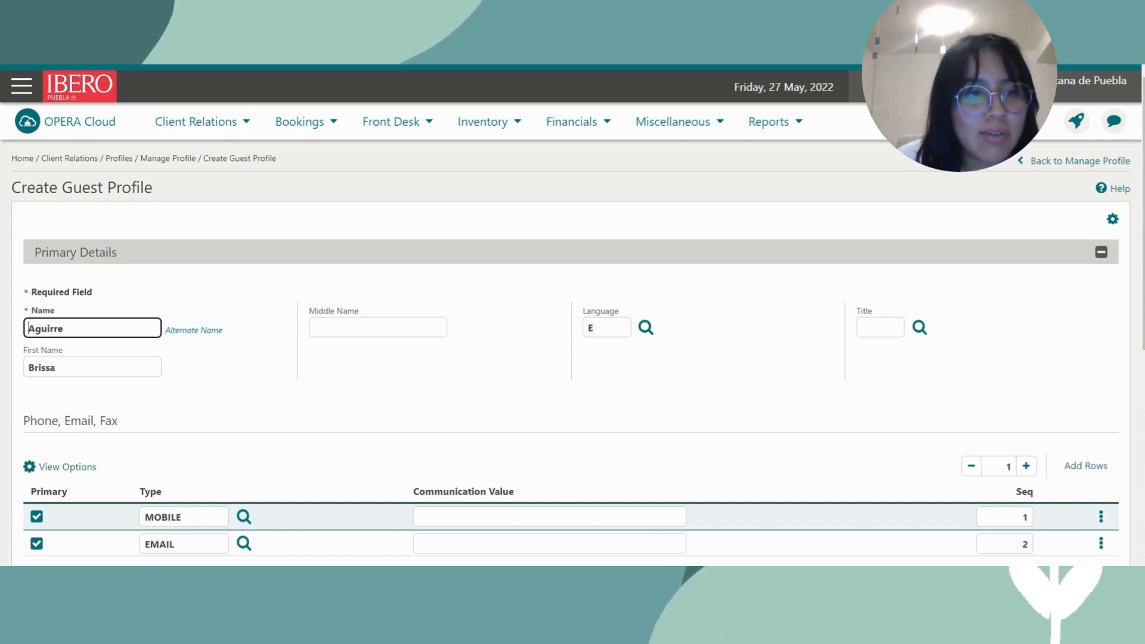
pyautogui.click(64, 328)
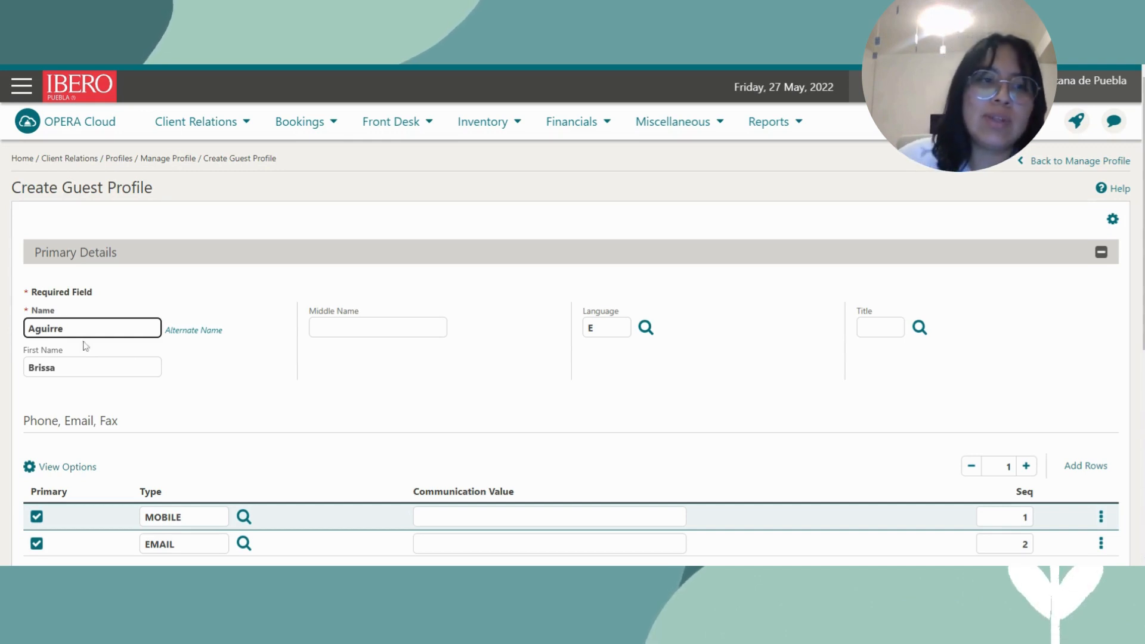
pyautogui.click(110, 368)
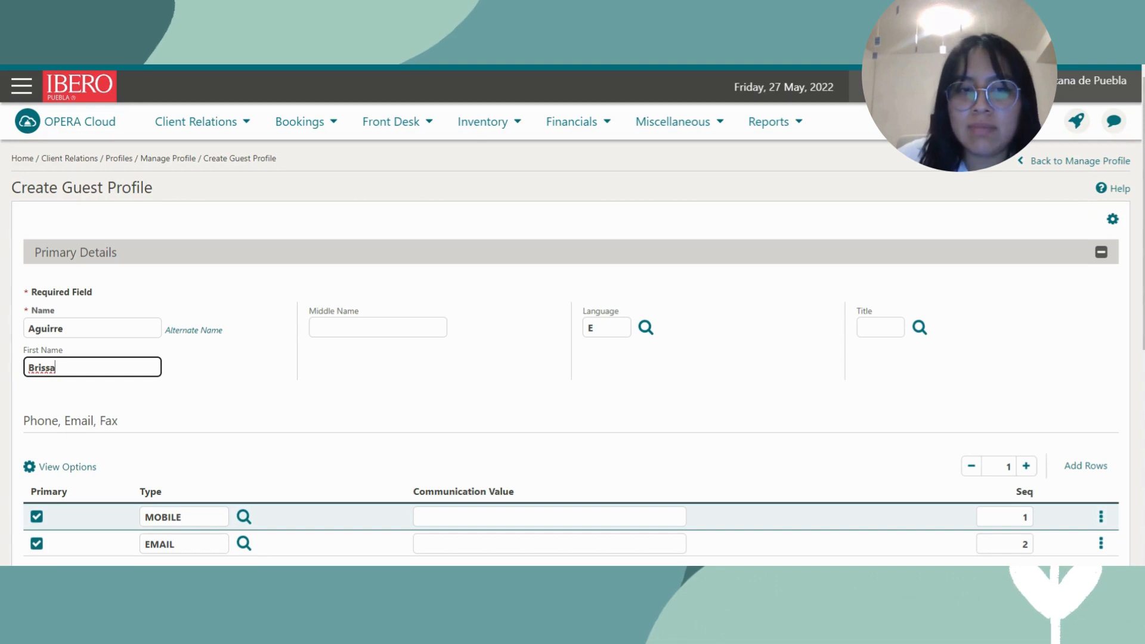
pyautogui.click(606, 325)
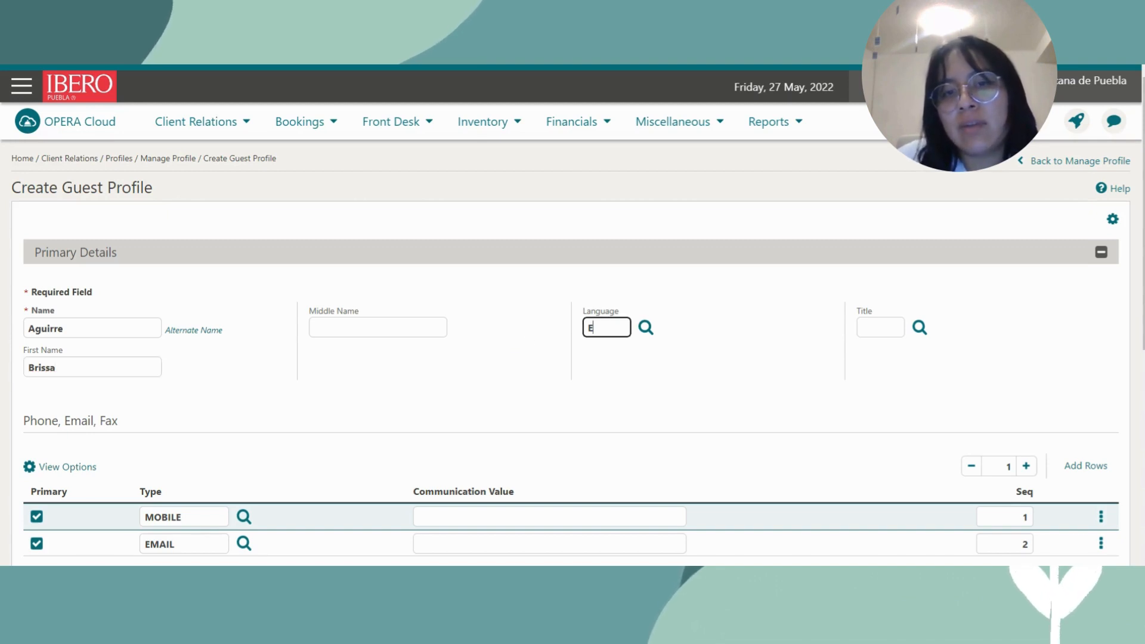
# Pick ES Español from the language list as the profile language.
pyautogui.click(645, 332)
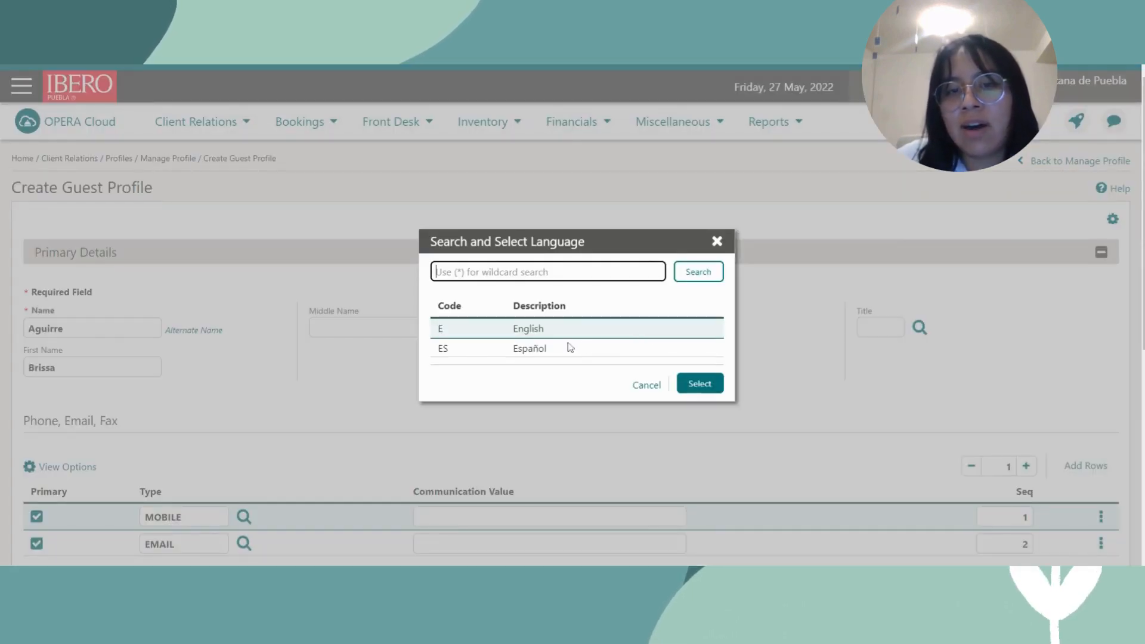
pyautogui.scroll(-3, 581, 351)
pyautogui.scroll(3, 582, 353)
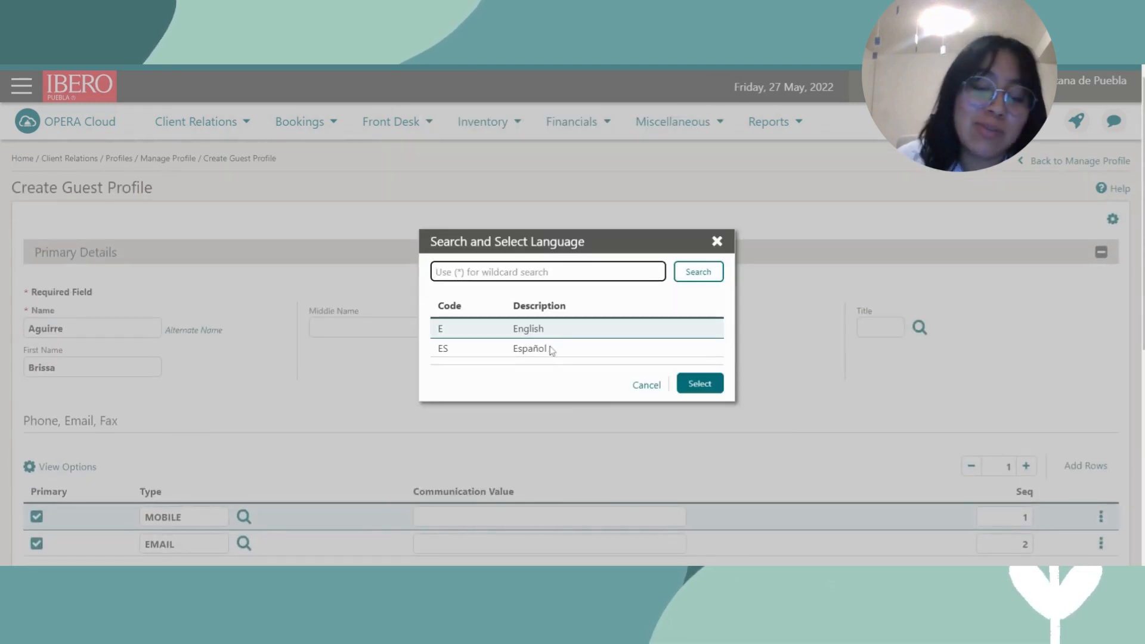
pyautogui.click(585, 355)
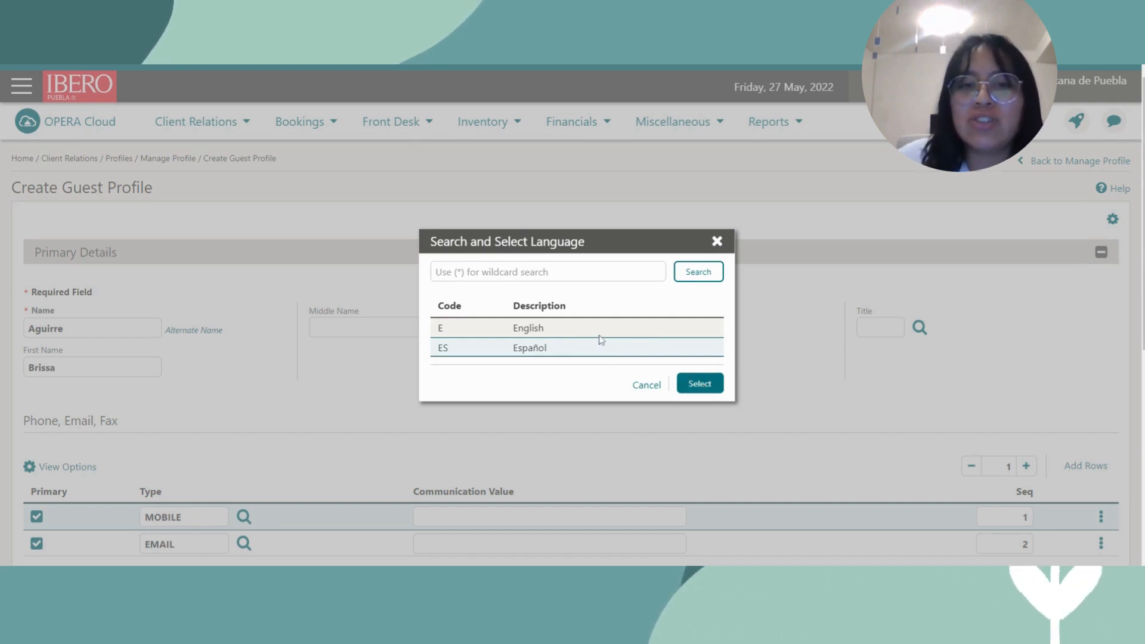
pyautogui.click(700, 388)
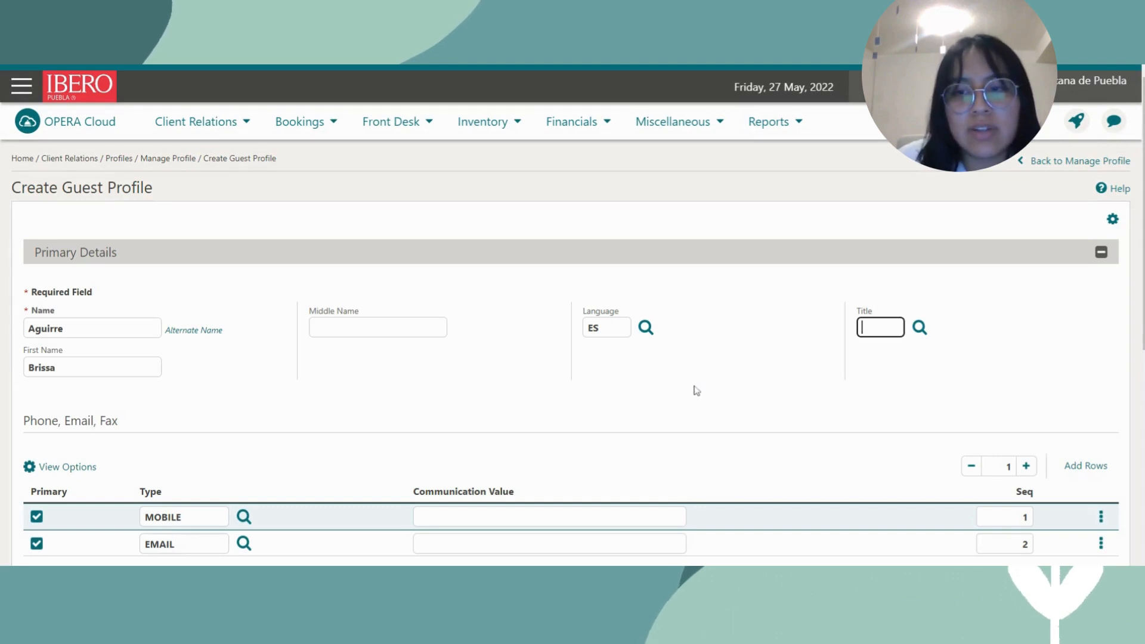
# Enter the guest's mobile number and e-mail address in the MOBILE and EMAIL communication rows.
pyautogui.scroll(-2, 696, 392)
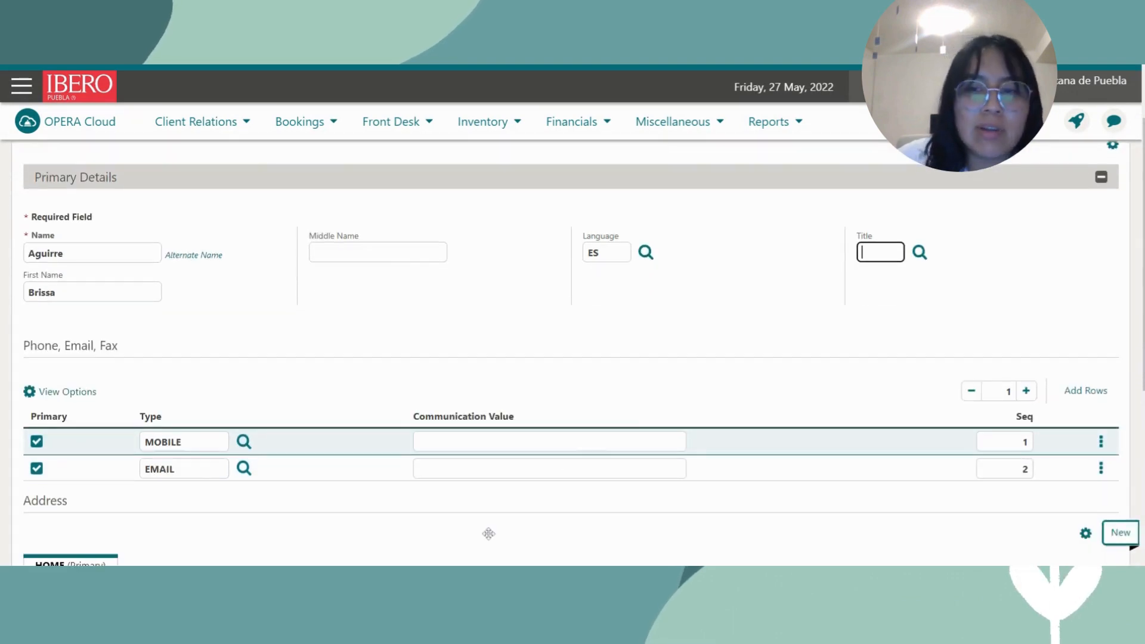
pyautogui.click(549, 442)
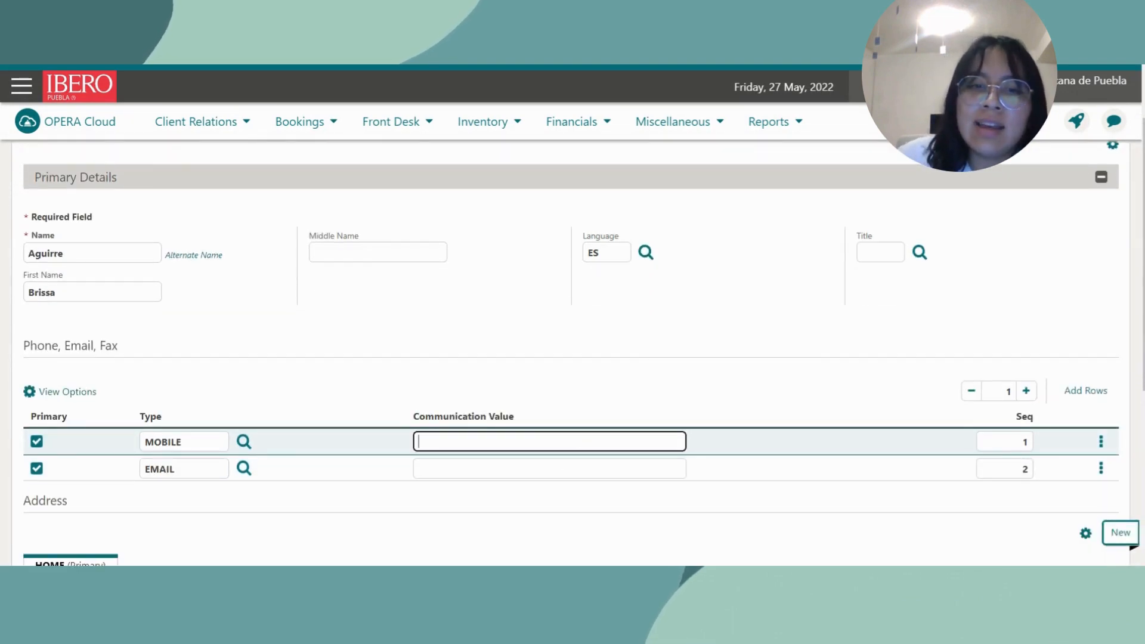
pyautogui.scroll(-1, 340, 443)
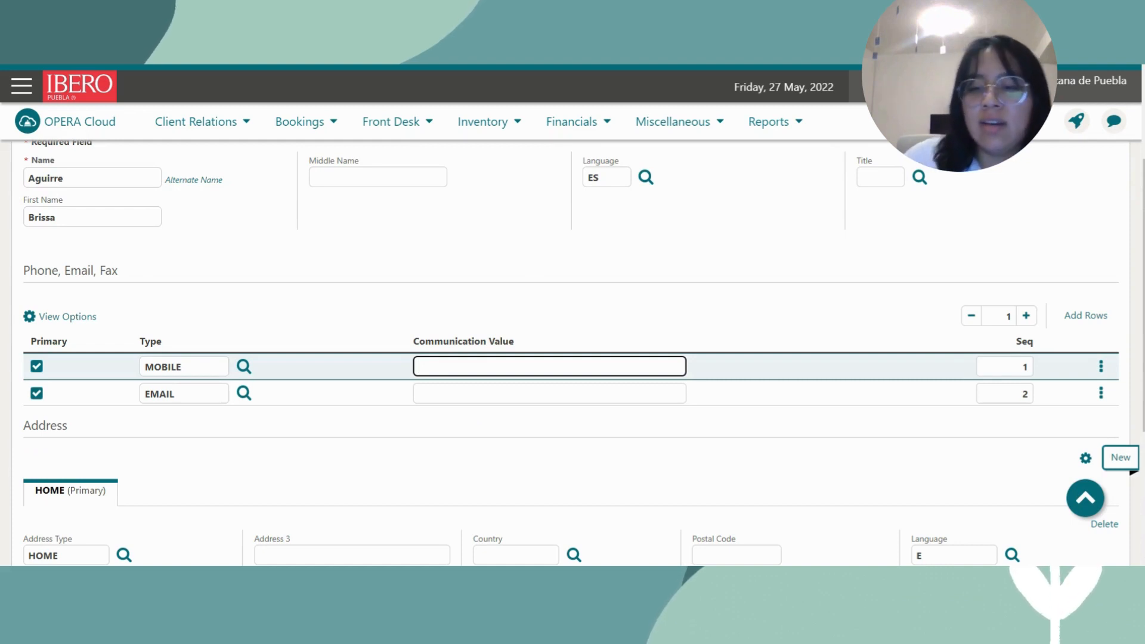
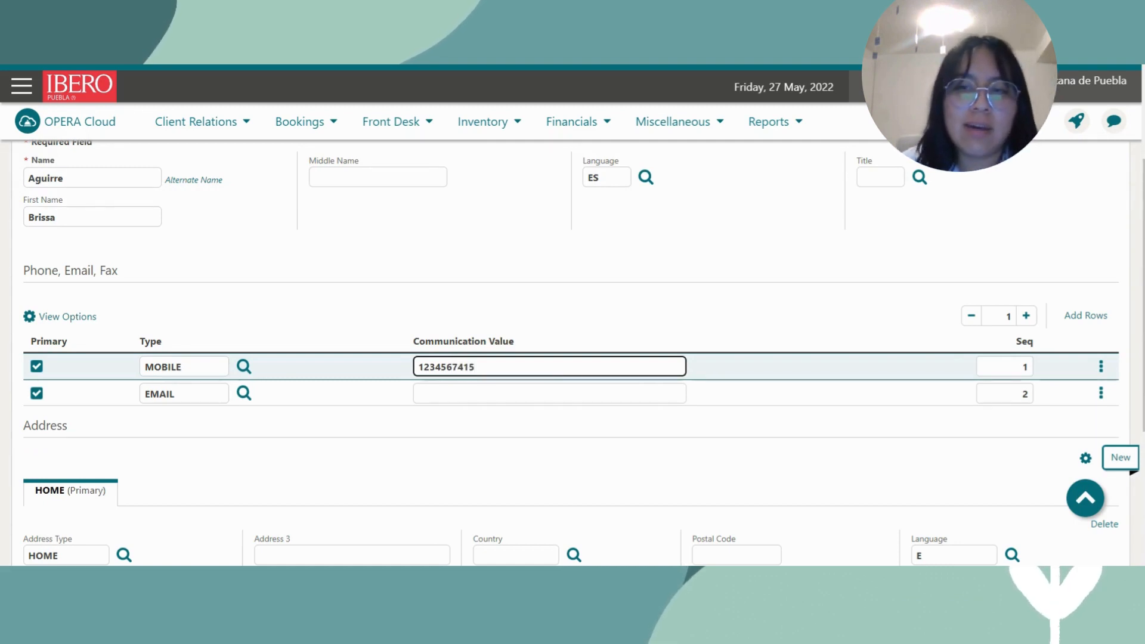
pyautogui.click(506, 393)
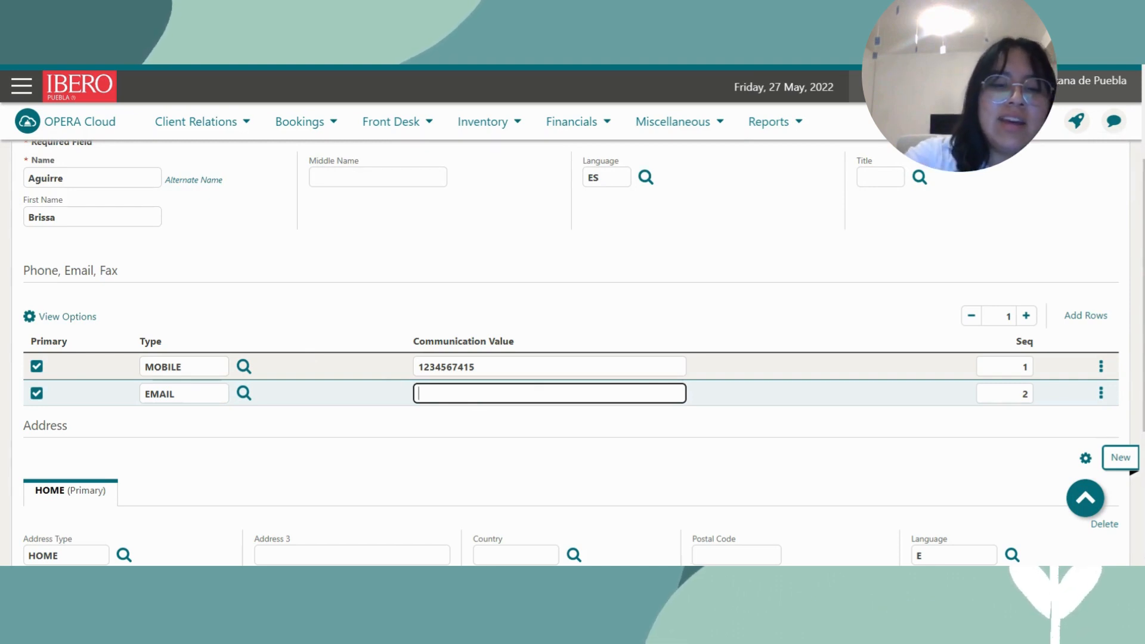
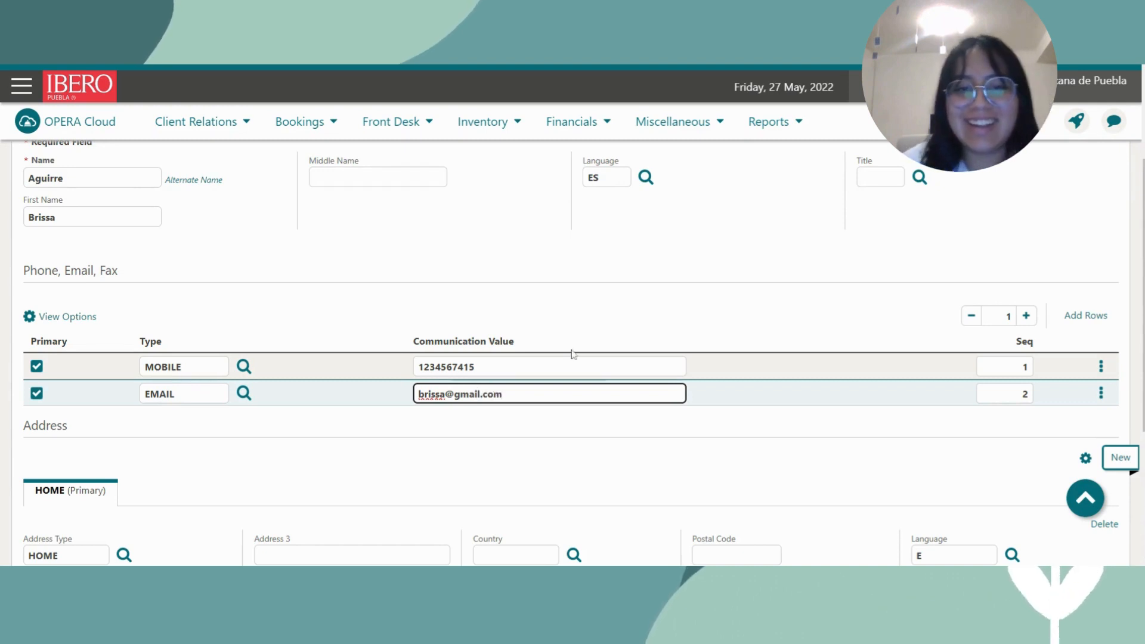
pyautogui.scroll(-2, 725, 417)
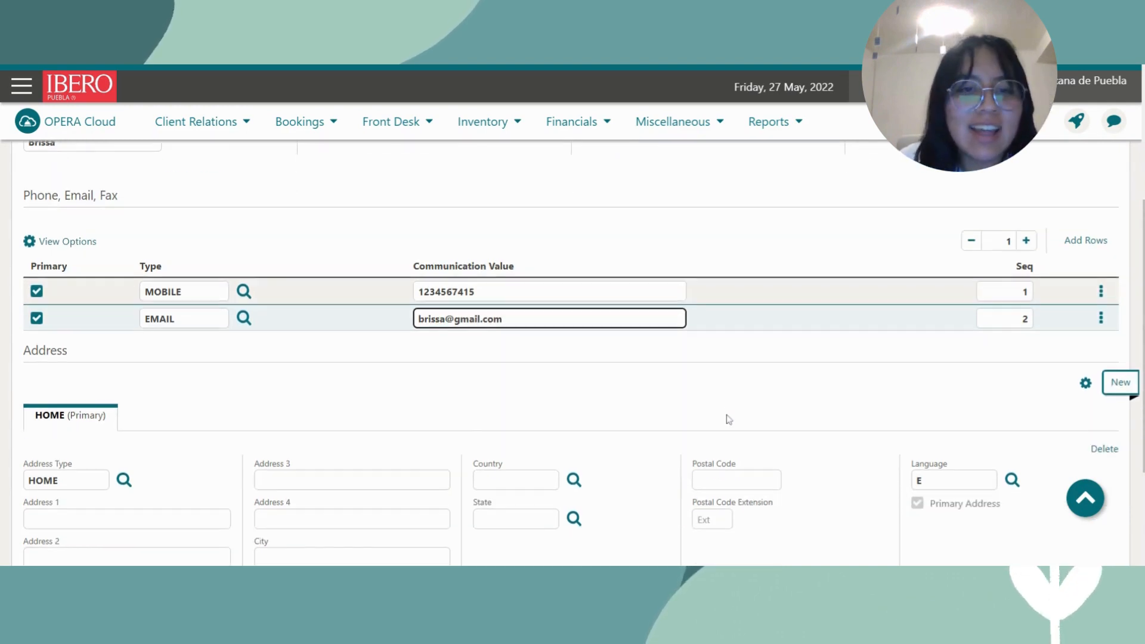
pyautogui.scroll(-1, 473, 434)
pyautogui.click(177, 393)
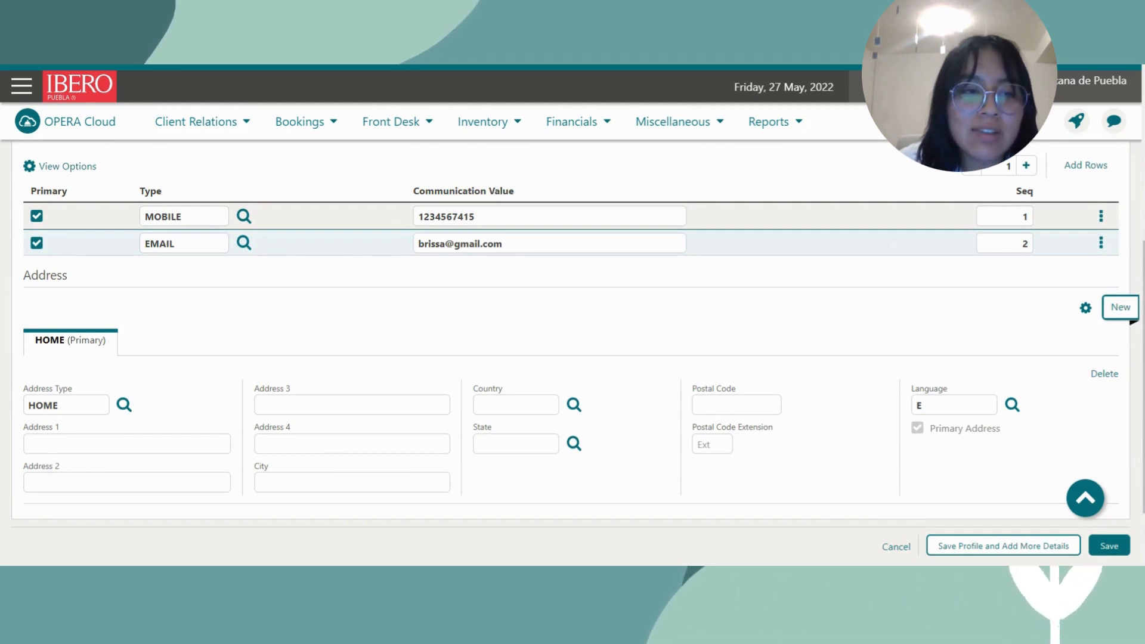
pyautogui.click(479, 409)
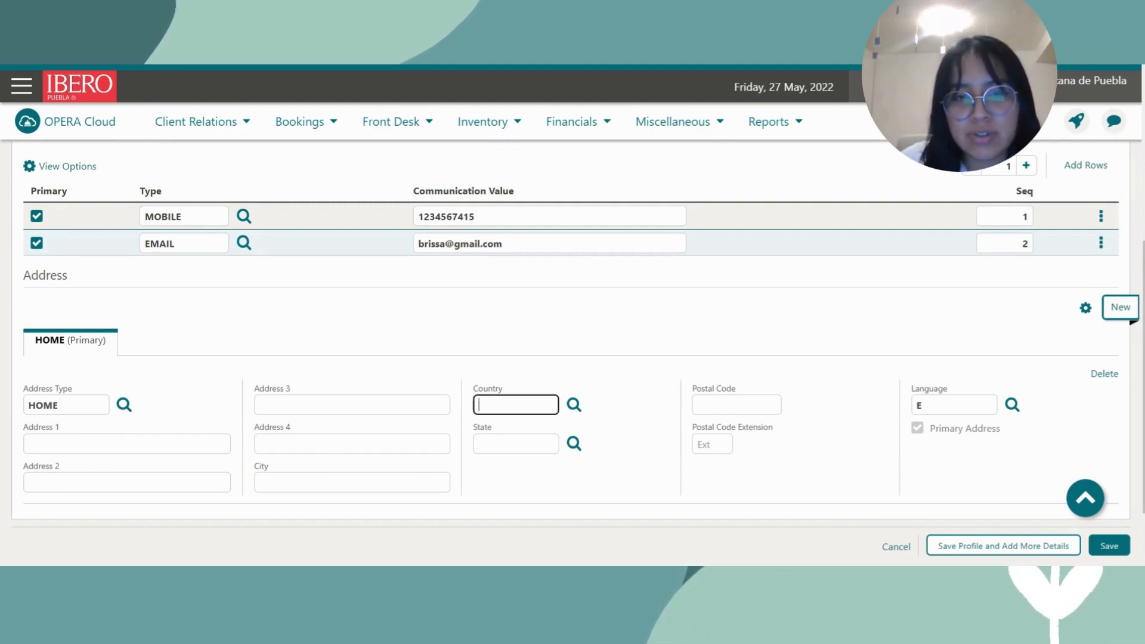
# Choose Mexico (MX) from the country list for the home address.
pyautogui.click(575, 407)
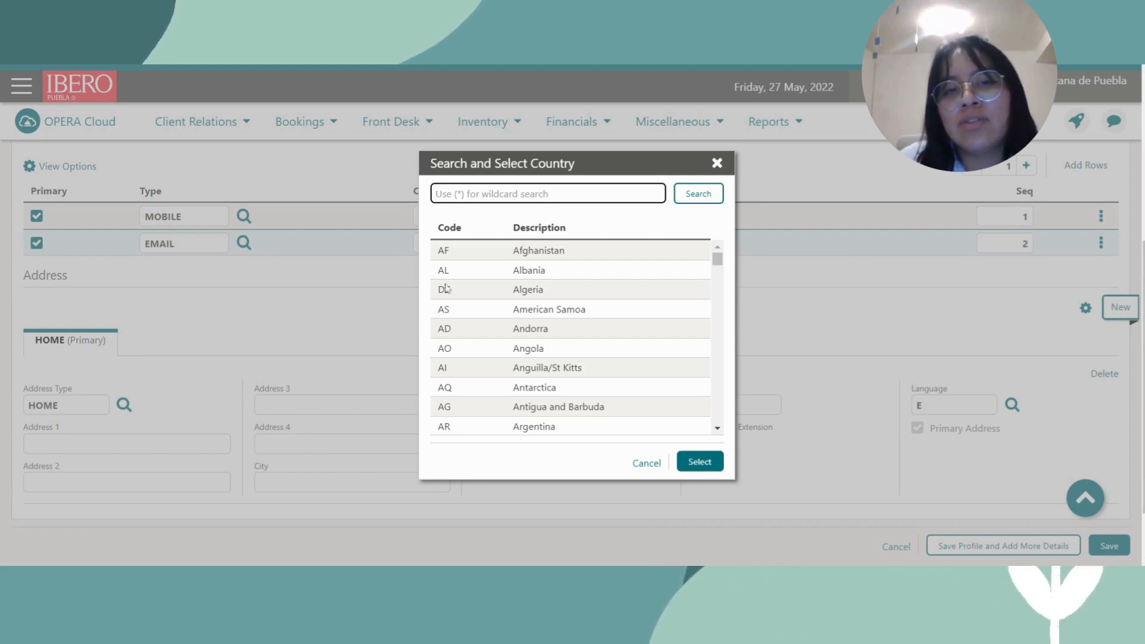
pyautogui.scroll(-15, 530, 395)
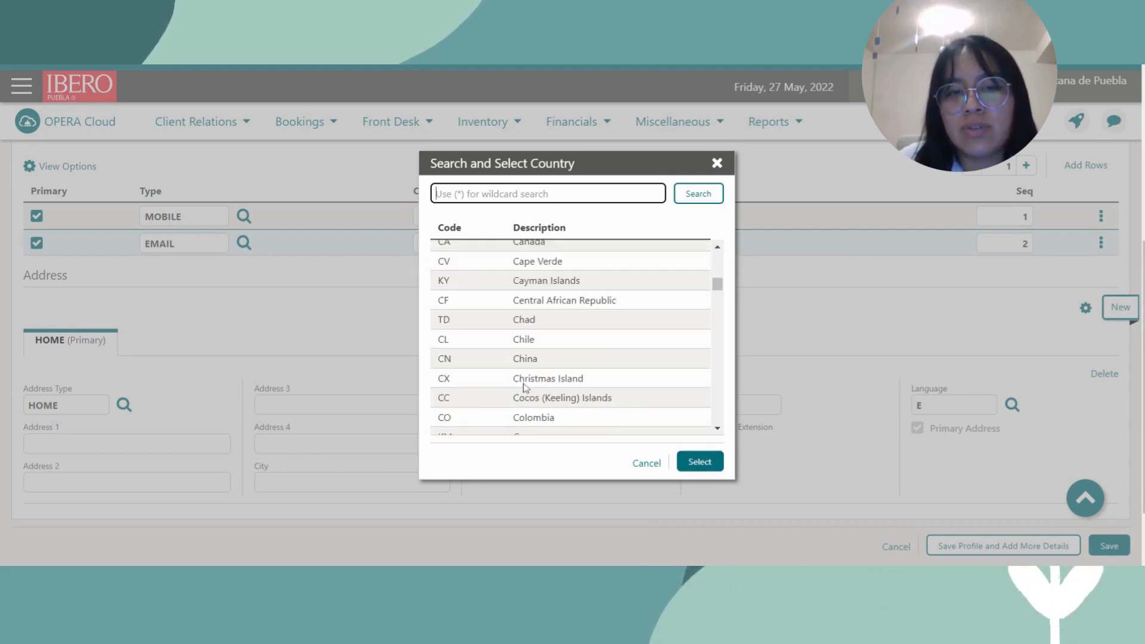
pyautogui.scroll(-8, 571, 336)
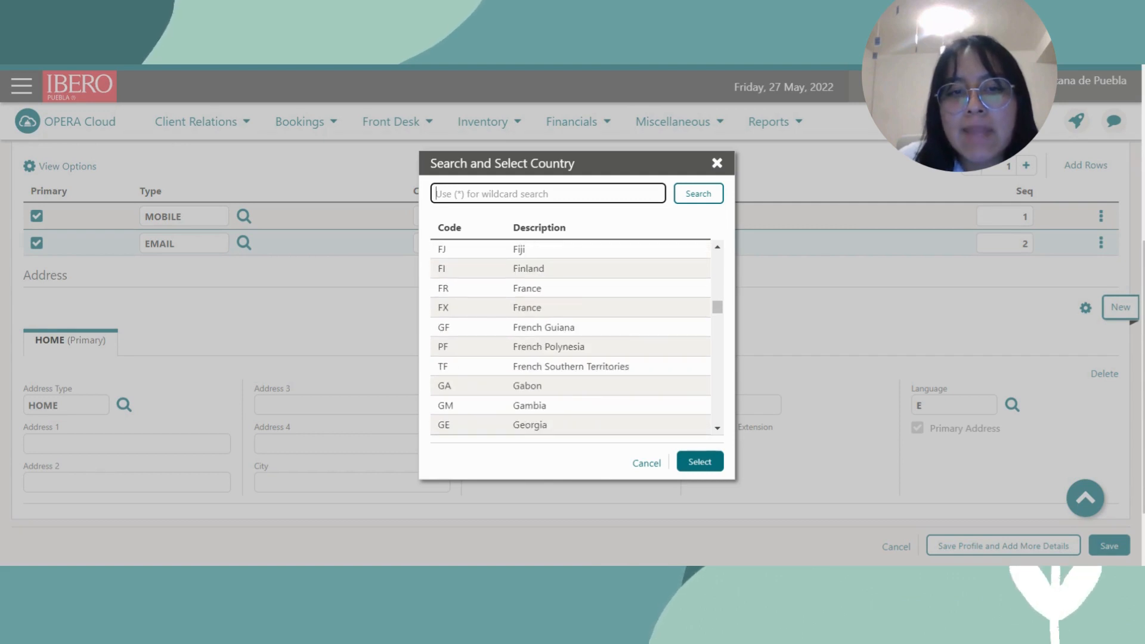
pyautogui.scroll(-20, 571, 335)
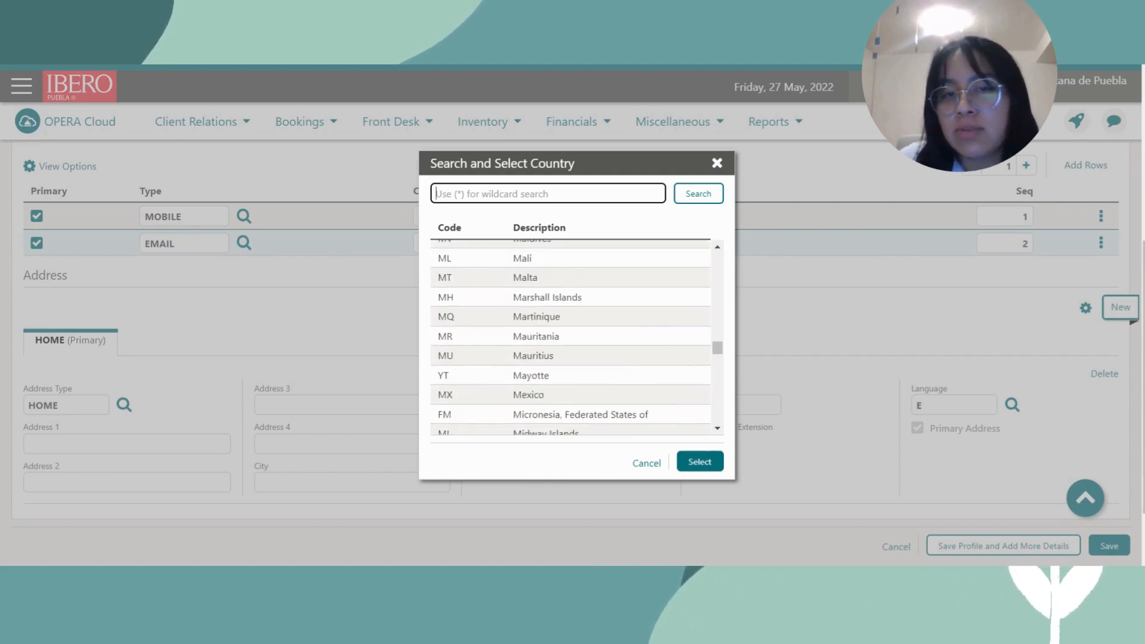
pyautogui.scroll(-5, 516, 396)
pyautogui.scroll(-7, 516, 396)
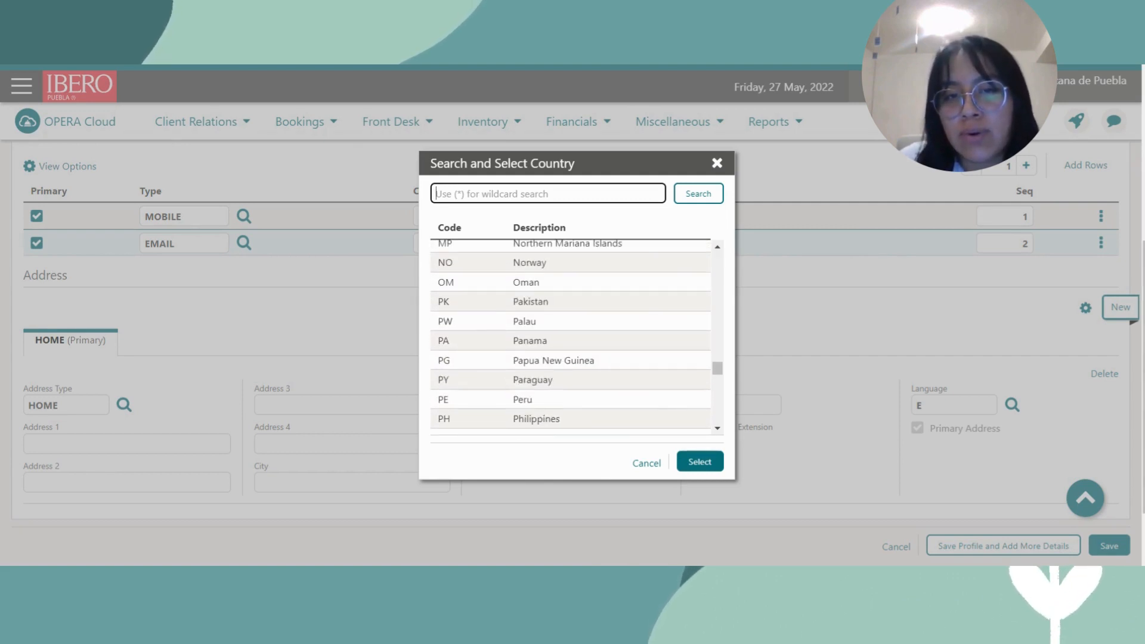
pyautogui.scroll(-10, 517, 396)
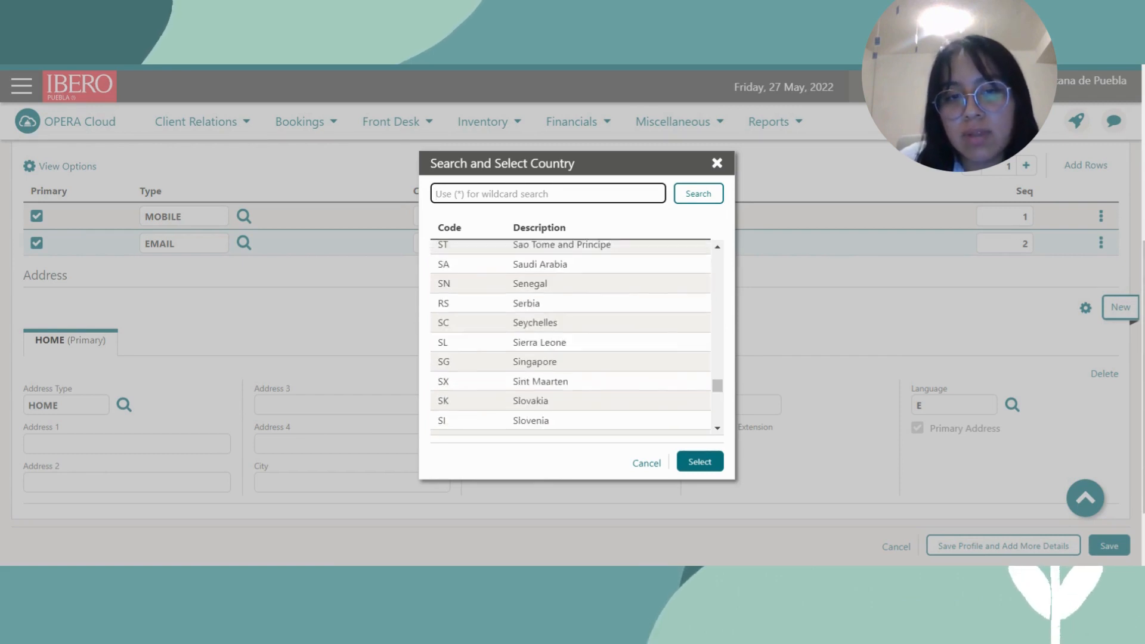
pyautogui.scroll(20, 479, 376)
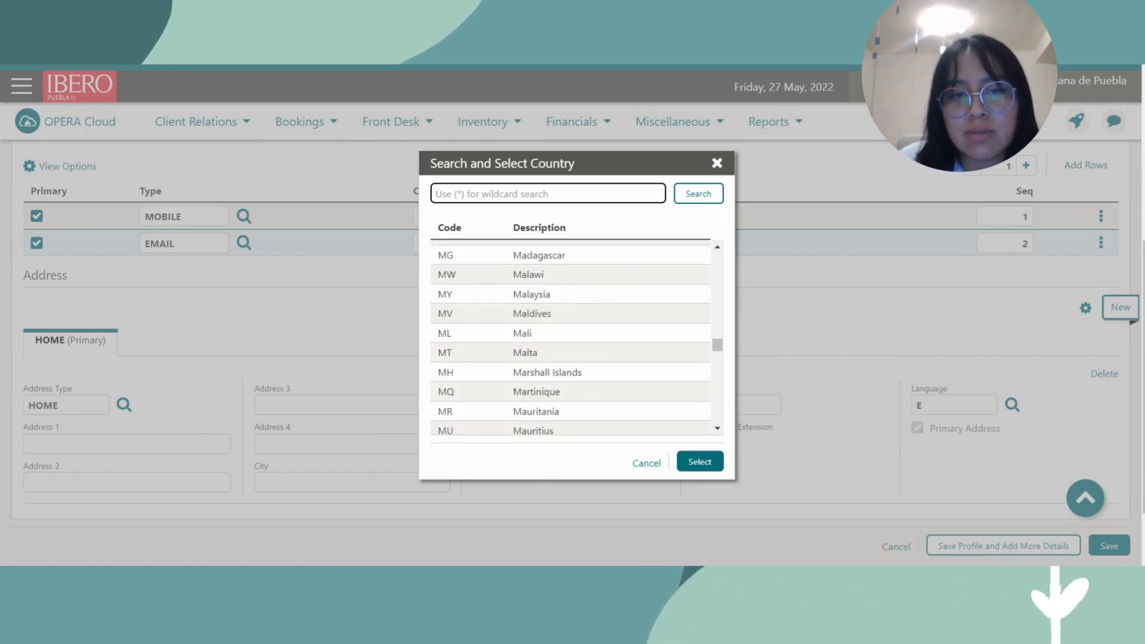
pyautogui.scroll(2, 480, 307)
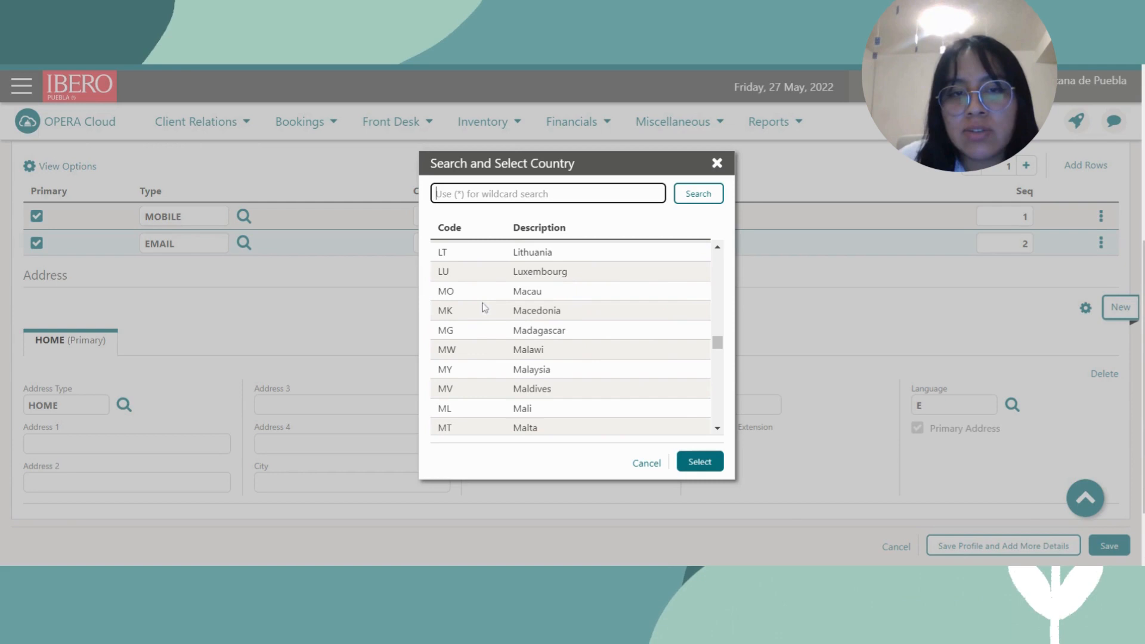
pyautogui.scroll(-4, 502, 369)
pyautogui.click(505, 394)
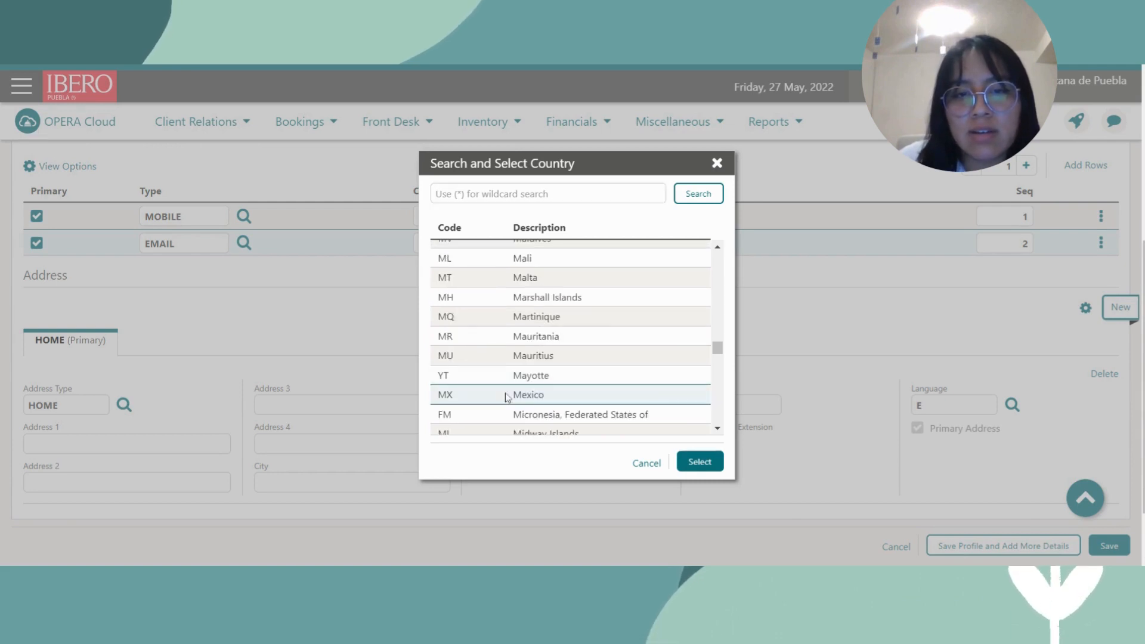
pyautogui.click(701, 463)
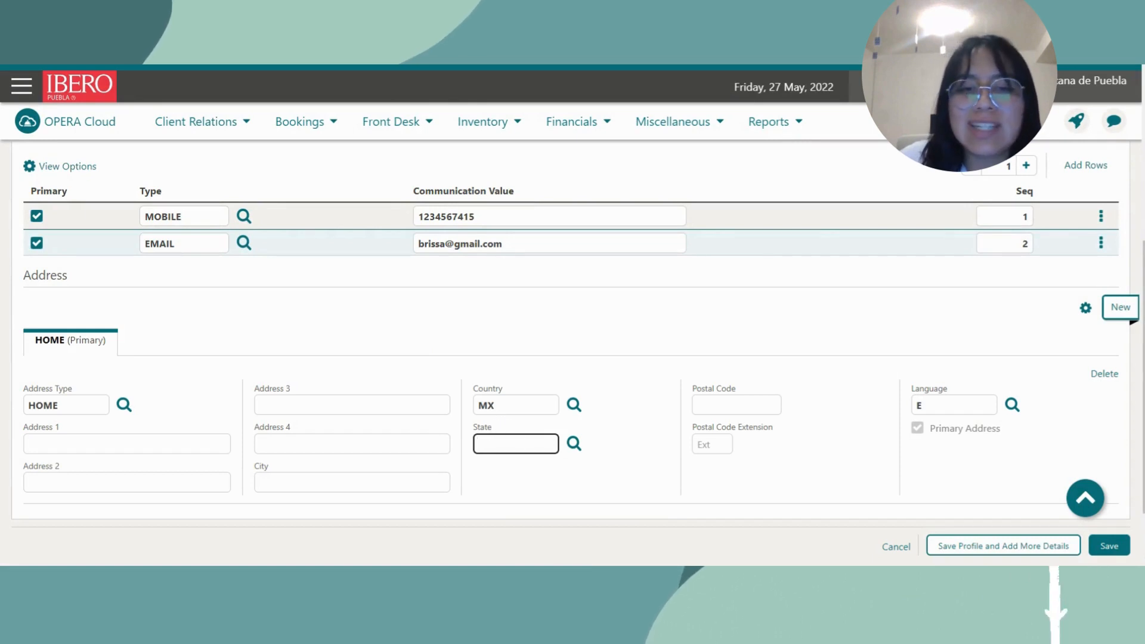
# Enter the guest's city and street address line for the Mexican home address.
pyautogui.click(335, 481)
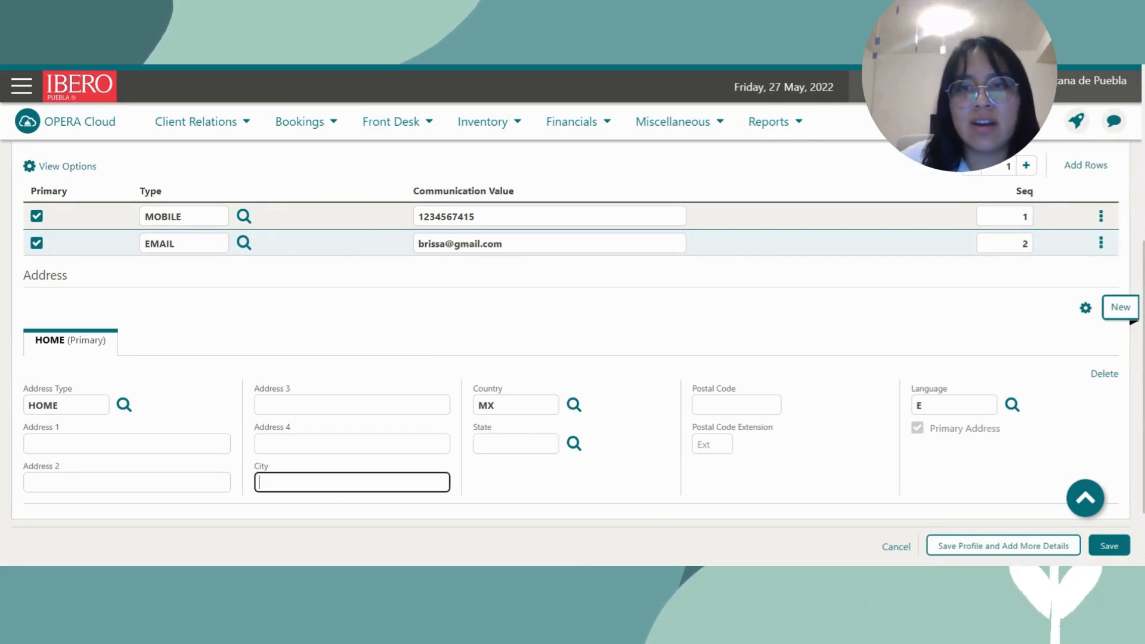
pyautogui.write('P')
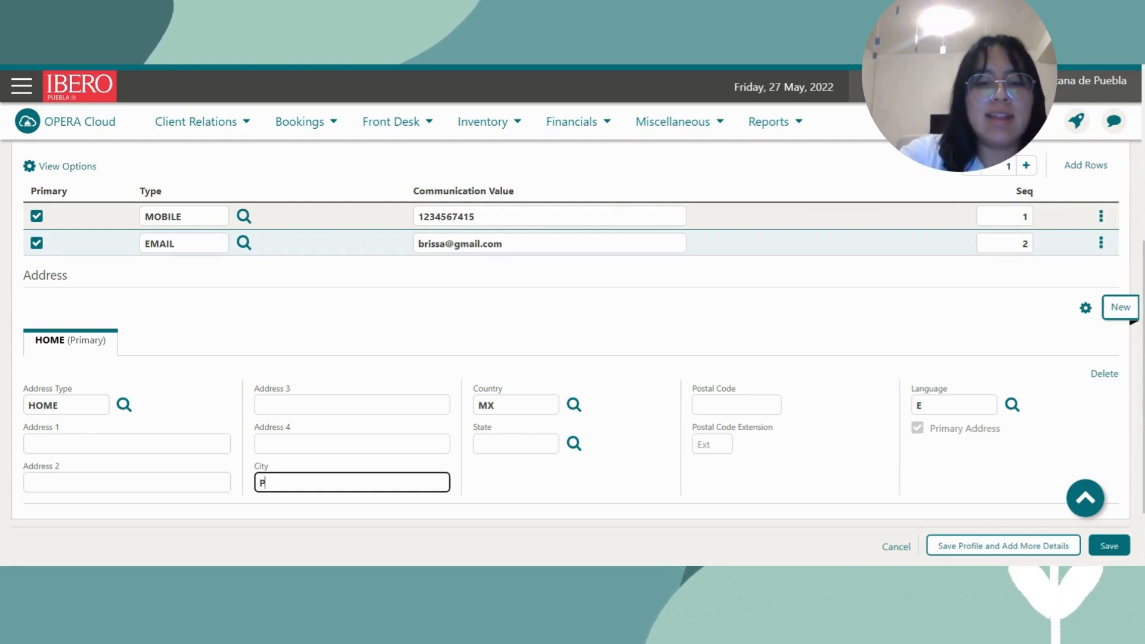
pyautogui.write('uebla')
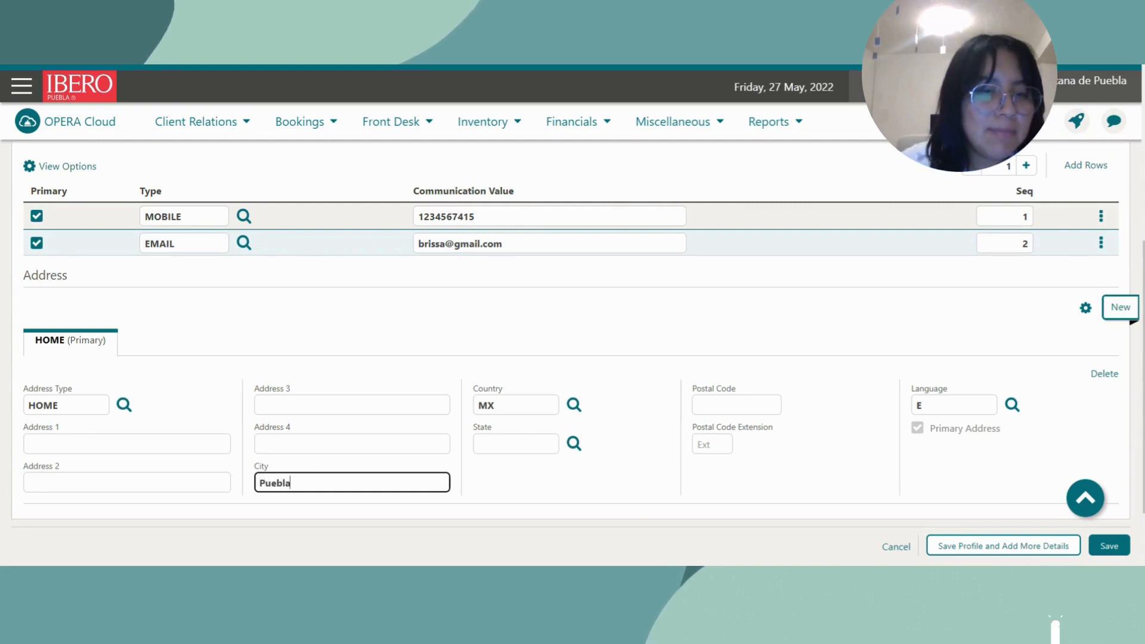
pyautogui.click(122, 444)
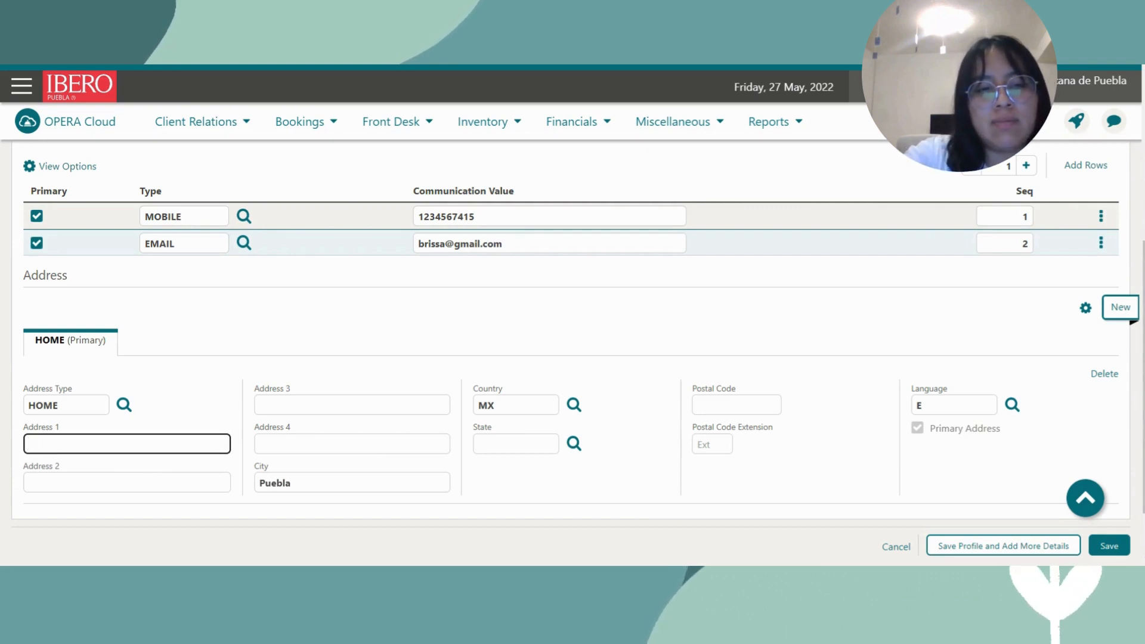
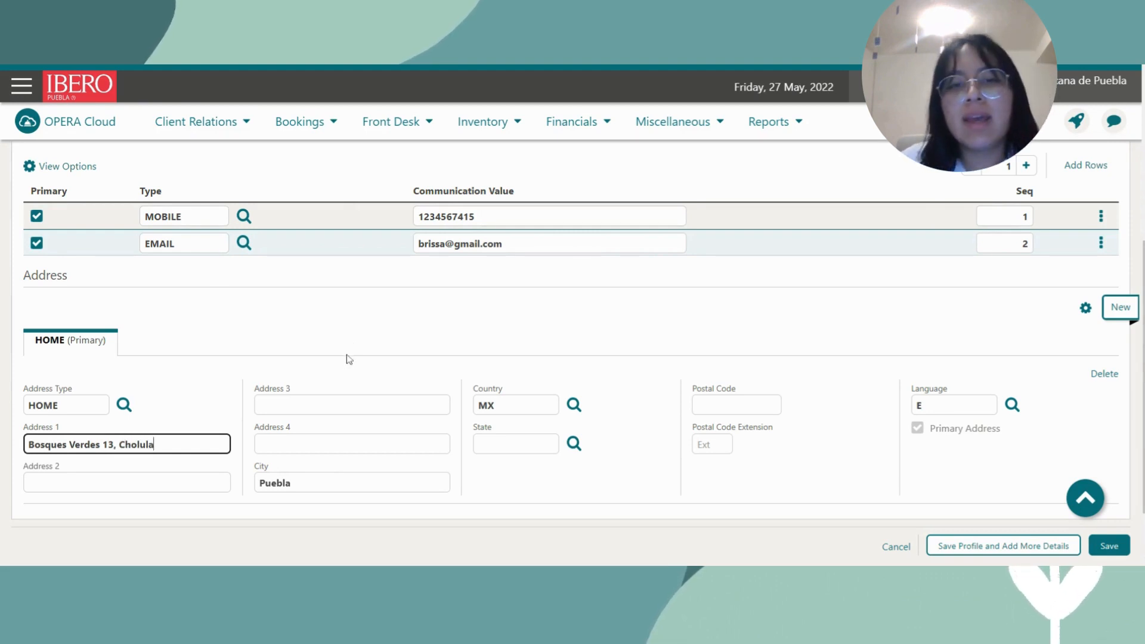
pyautogui.click(364, 323)
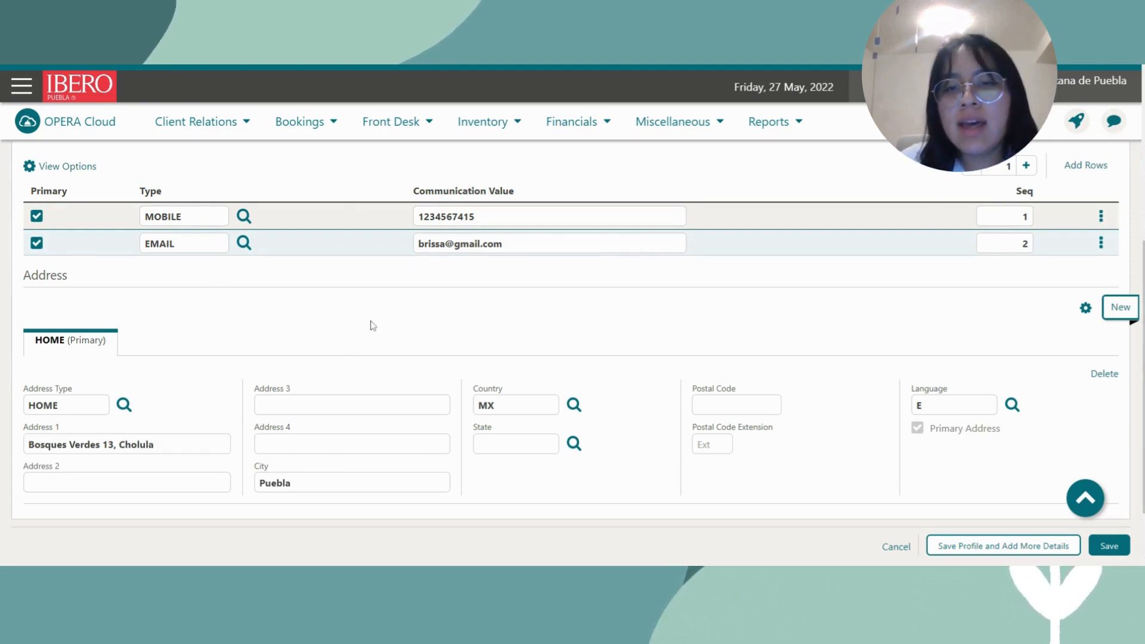
# Change the home address language code from E to ES and review the form.
pyautogui.click(924, 405)
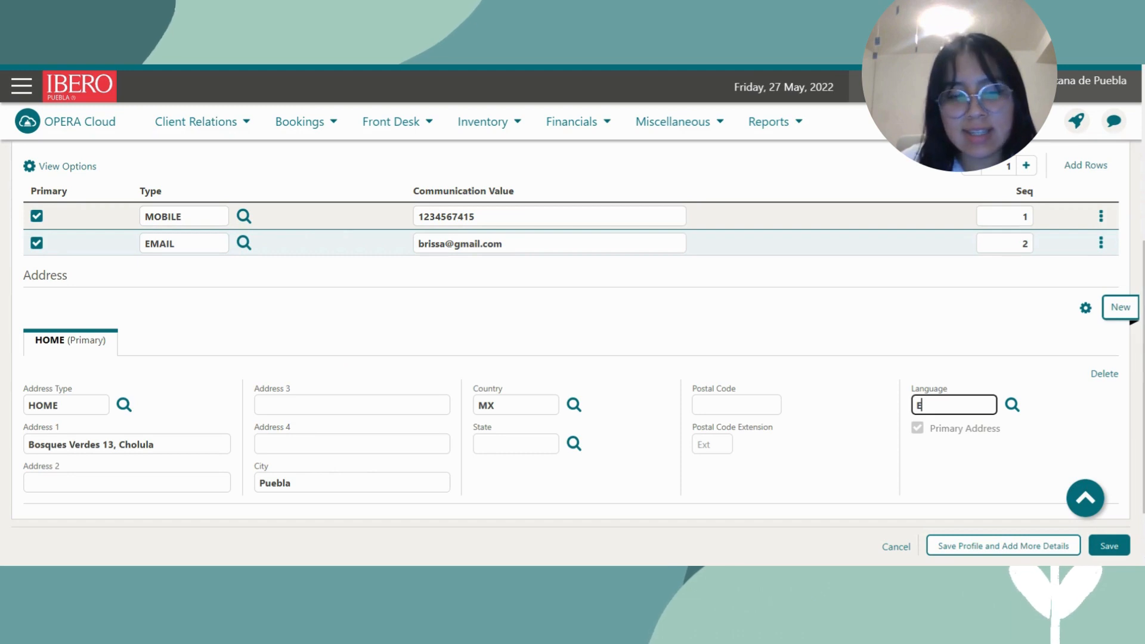
pyautogui.write('ES')
pyautogui.click(870, 334)
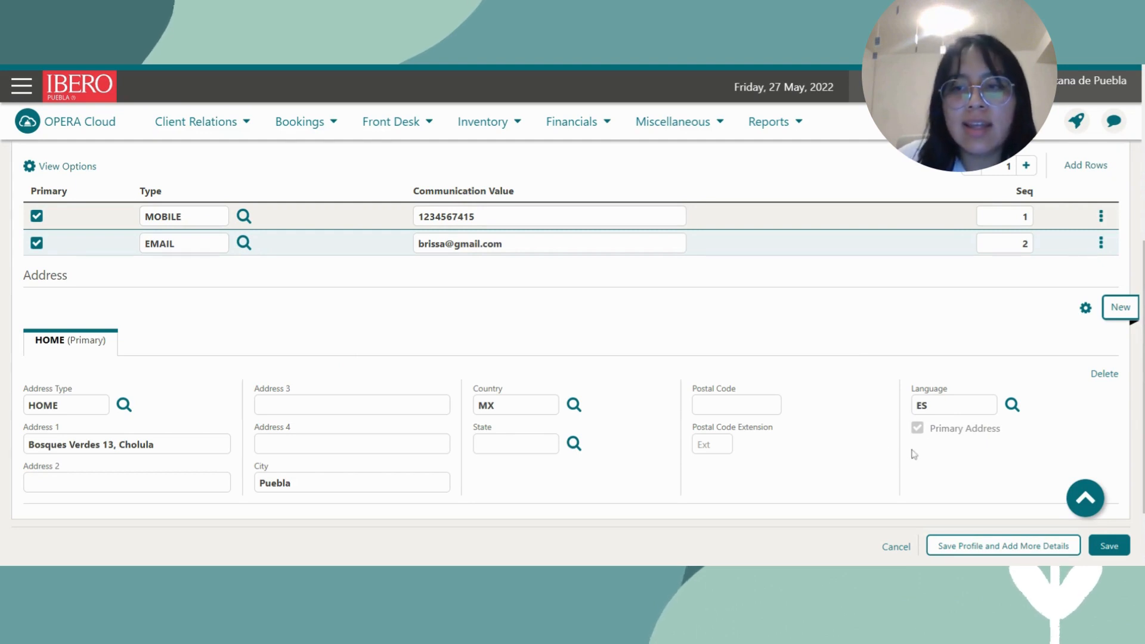
pyautogui.scroll(-2, 954, 455)
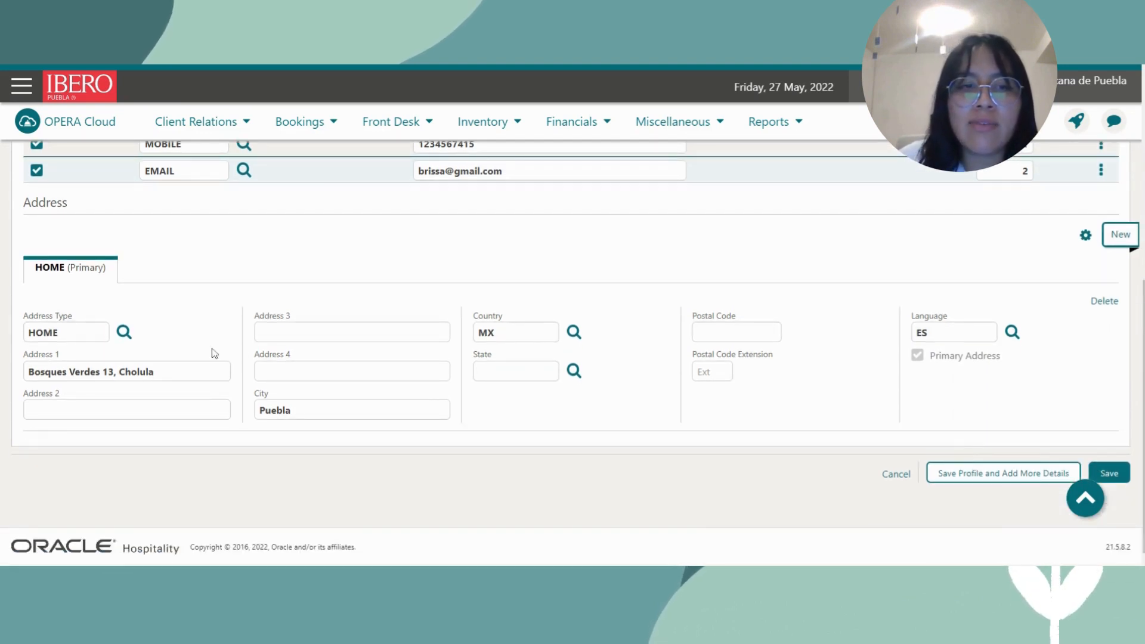
pyautogui.scroll(4, 608, 451)
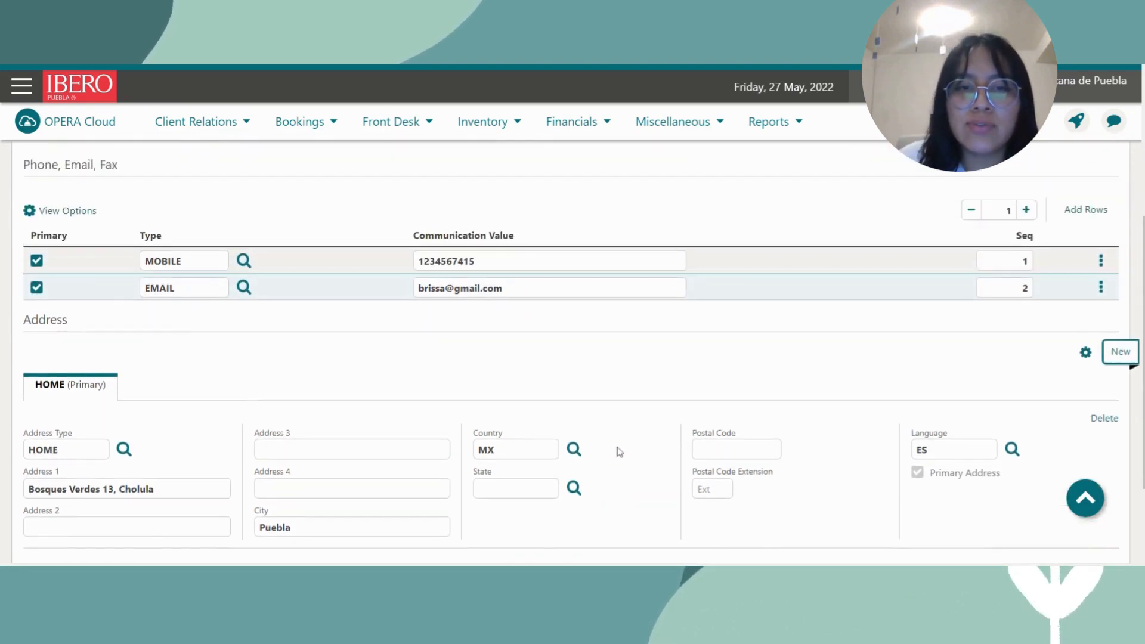
pyautogui.scroll(6, 614, 483)
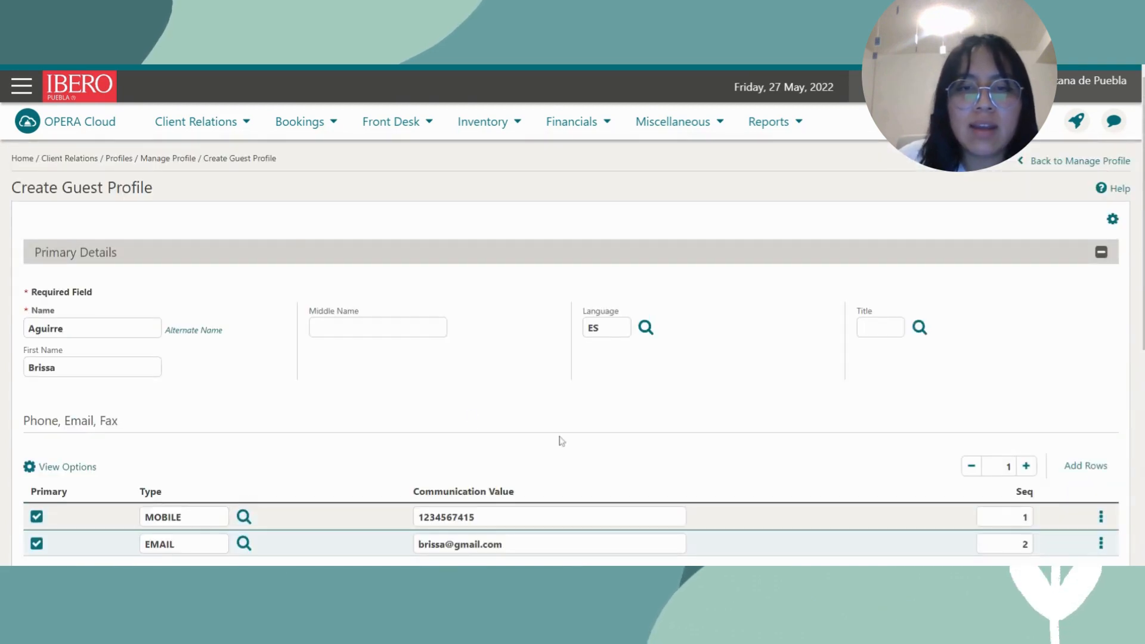
pyautogui.scroll(-10, 560, 440)
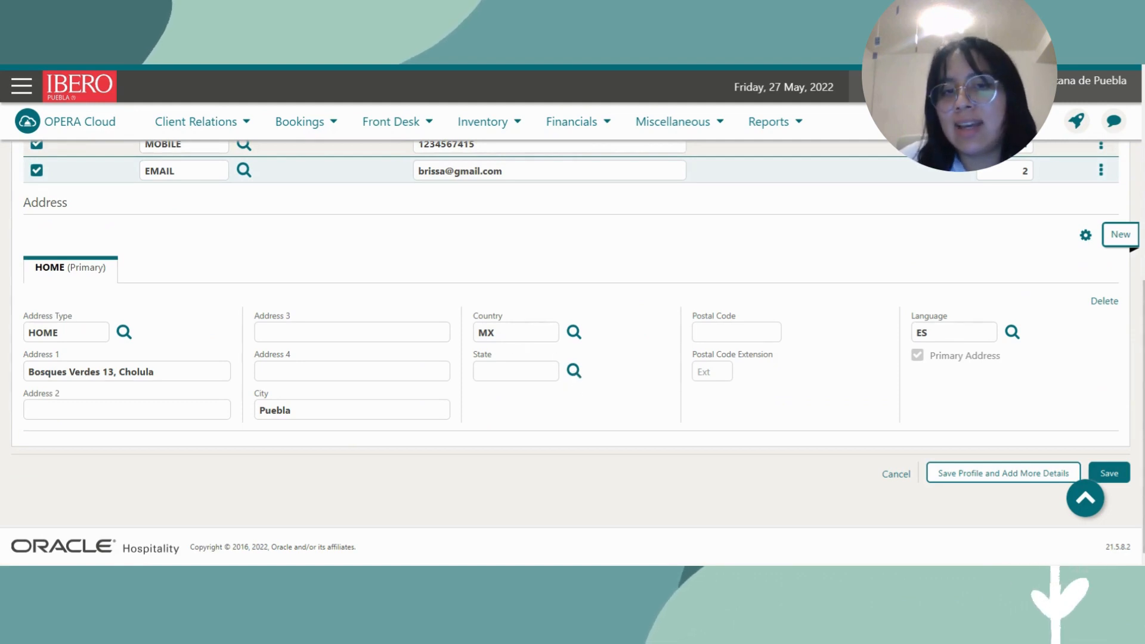
pyautogui.click(572, 374)
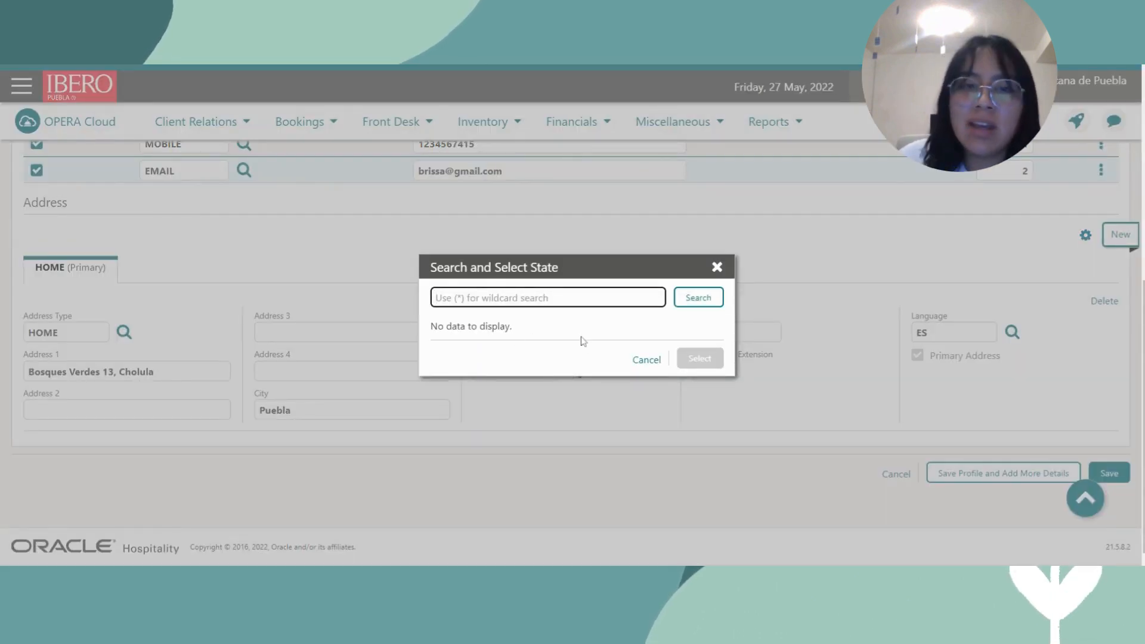
pyautogui.click(651, 365)
pyautogui.click(642, 361)
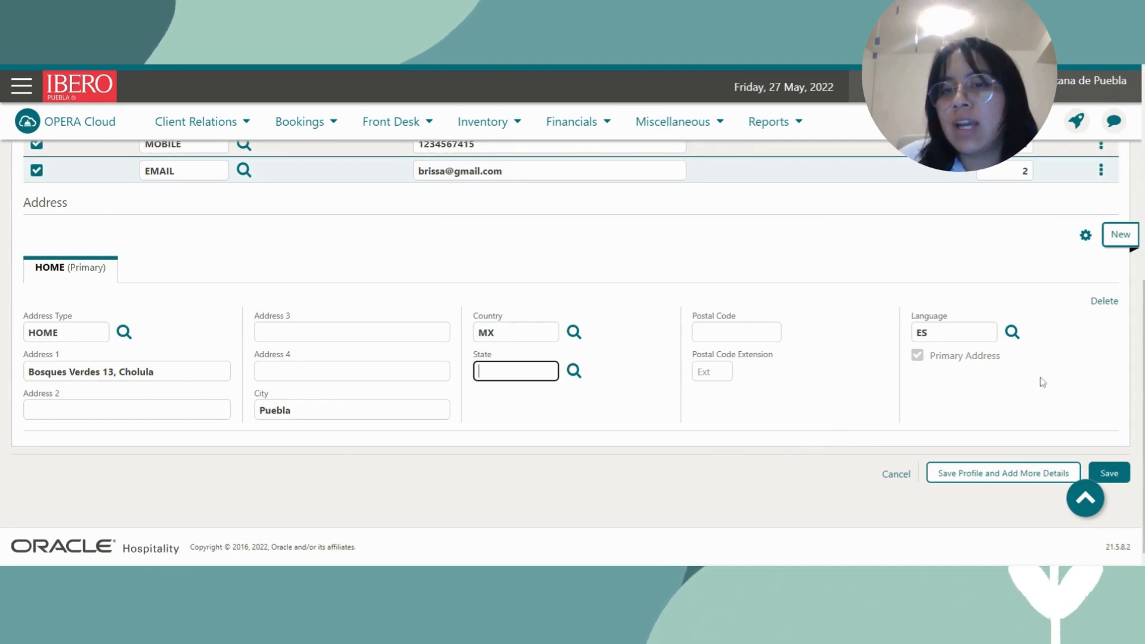
pyautogui.scroll(6, 1041, 383)
pyautogui.scroll(-6, 732, 384)
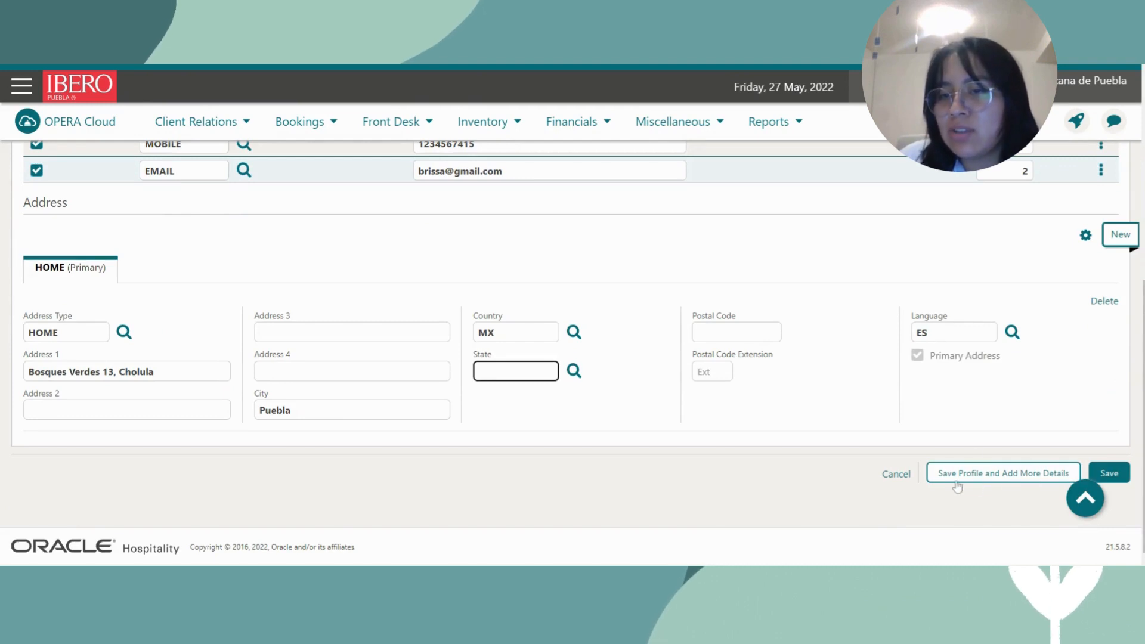
# Save via Save Profile and Add More Details and review the overview showing ES and MXN.
pyautogui.click(1004, 477)
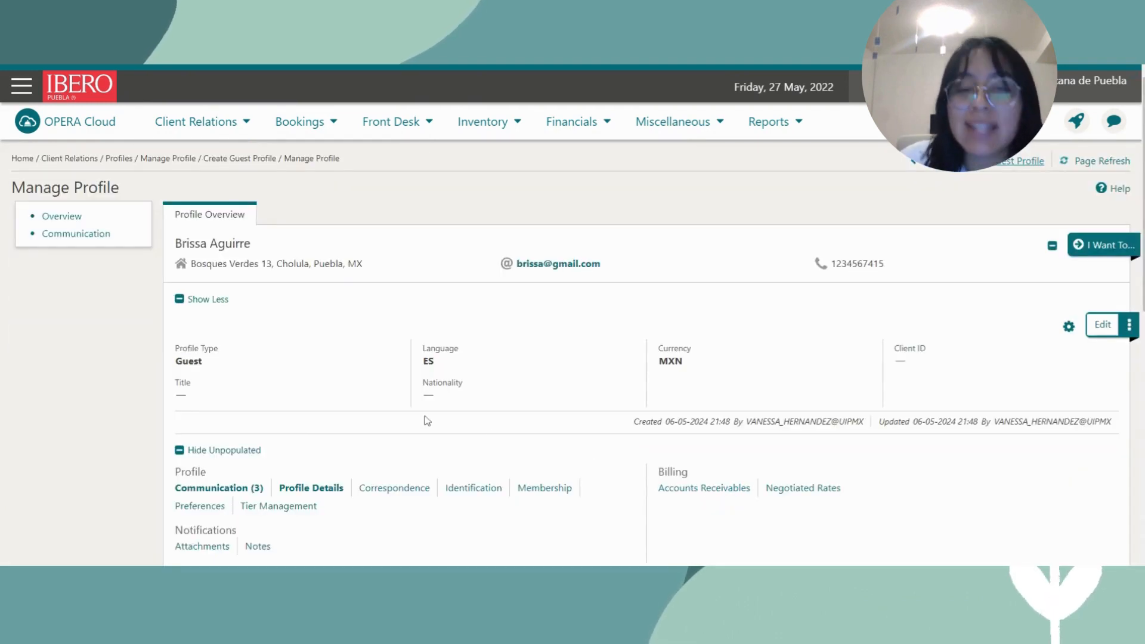
pyautogui.scroll(-4, 438, 445)
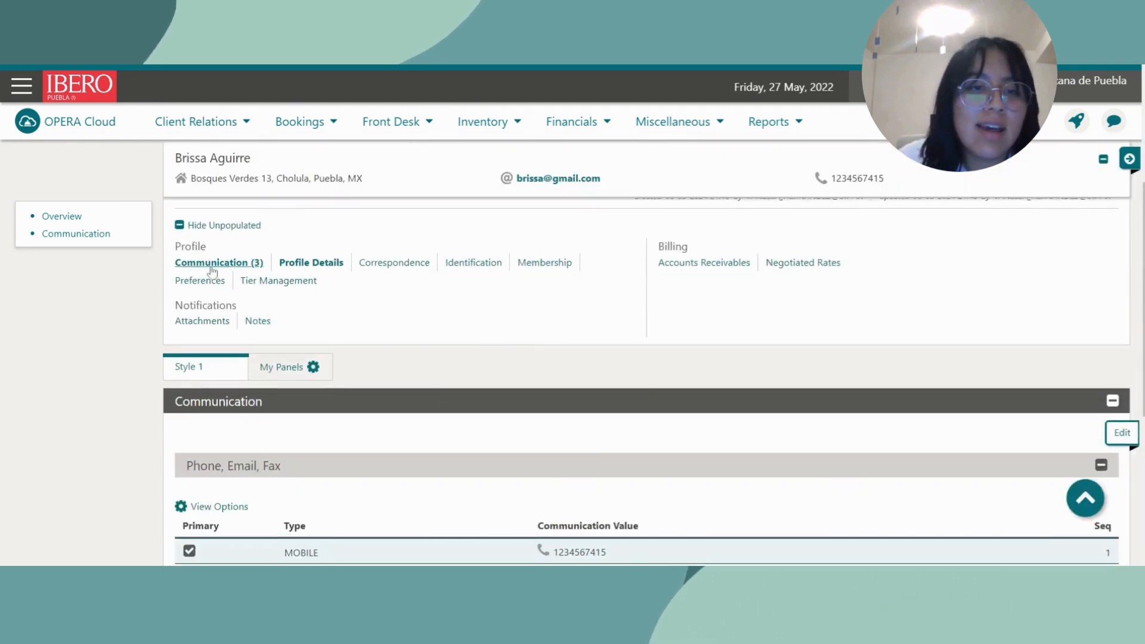
pyautogui.scroll(4, 425, 367)
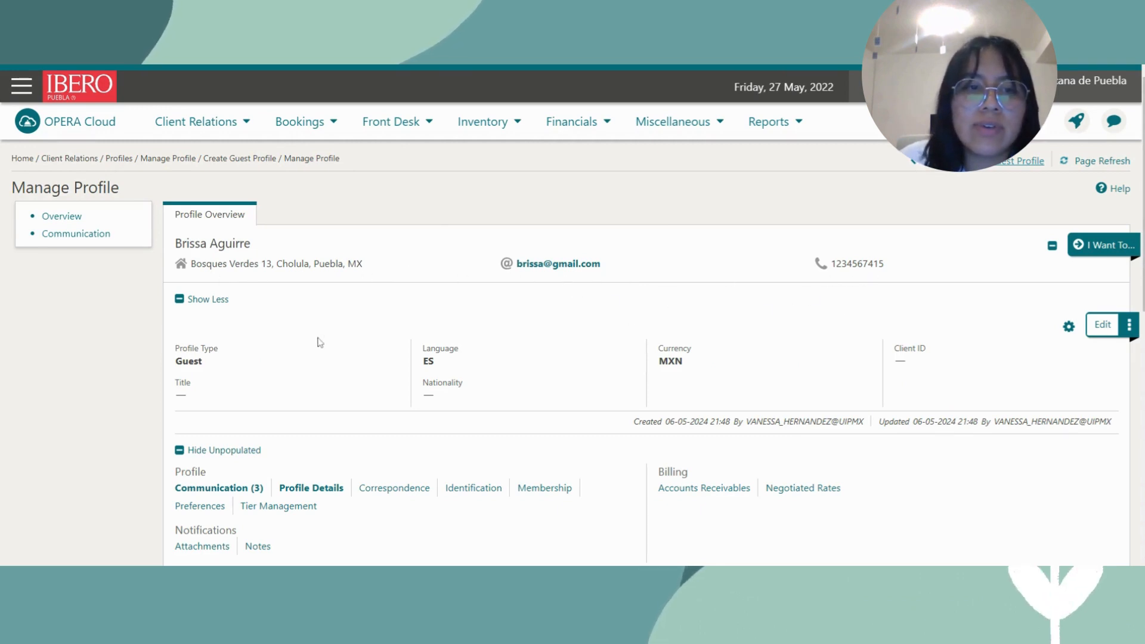
pyautogui.scroll(-1, 316, 339)
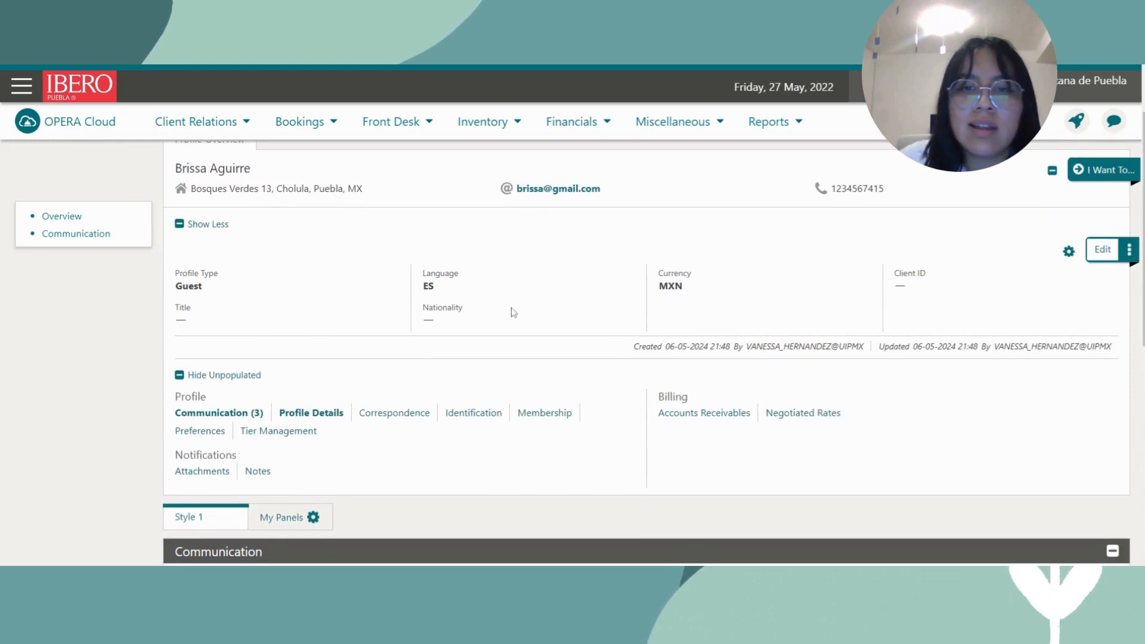
pyautogui.scroll(-2, 697, 387)
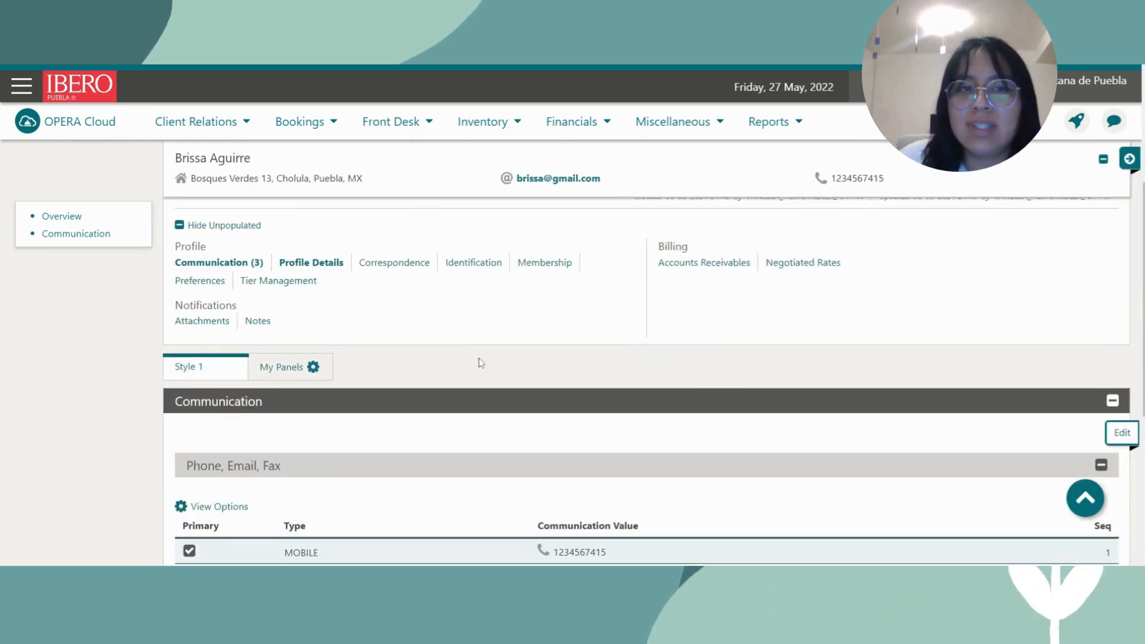
pyautogui.scroll(2, 452, 372)
pyautogui.scroll(-3, 511, 419)
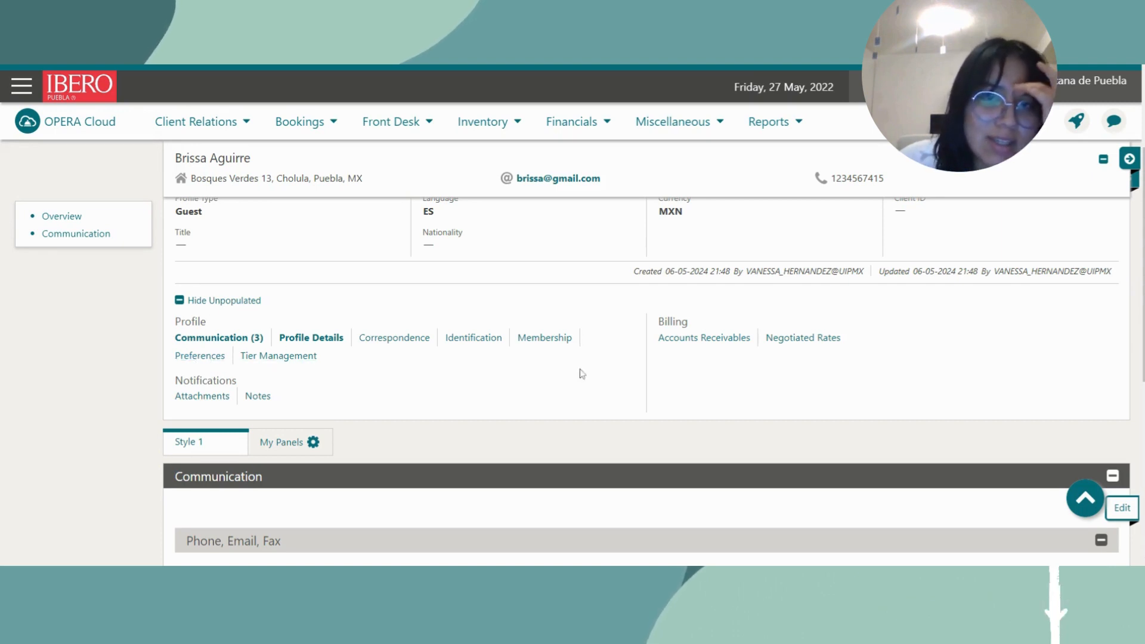
# Toggle Hide Unpopulated and Show All, then open the Preferences window under Profile.
pyautogui.click(209, 301)
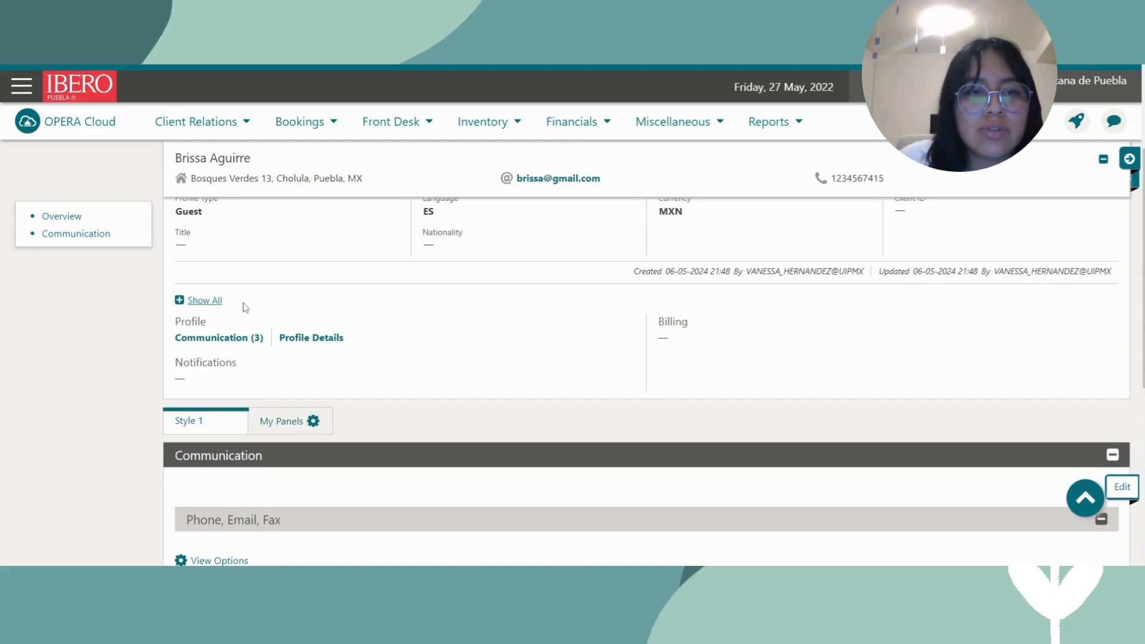
pyautogui.click(207, 304)
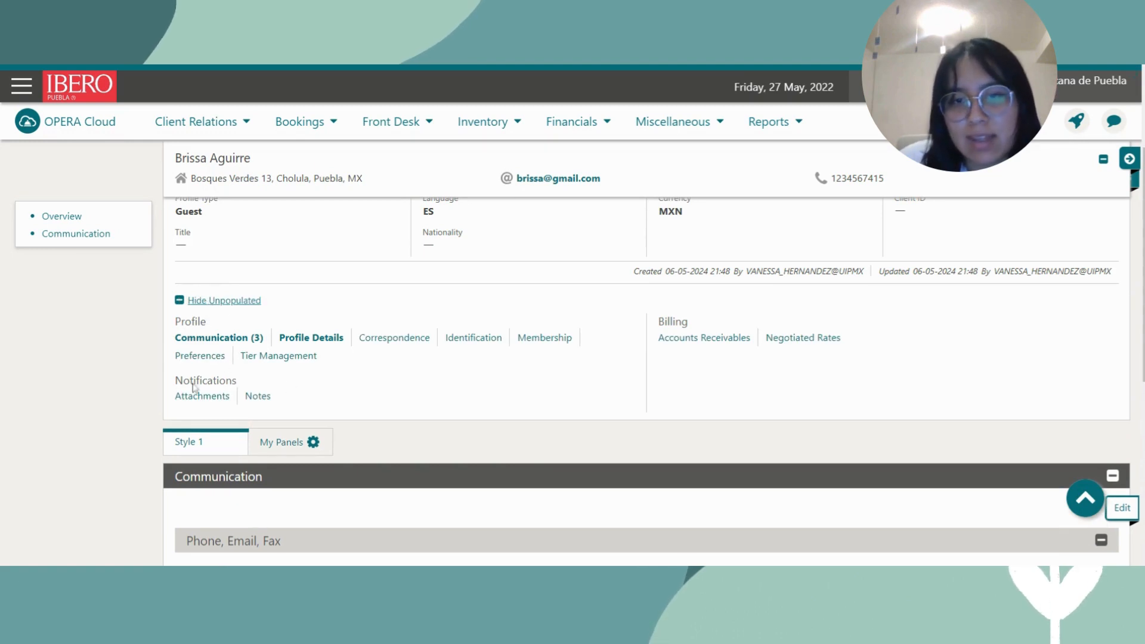
pyautogui.click(220, 357)
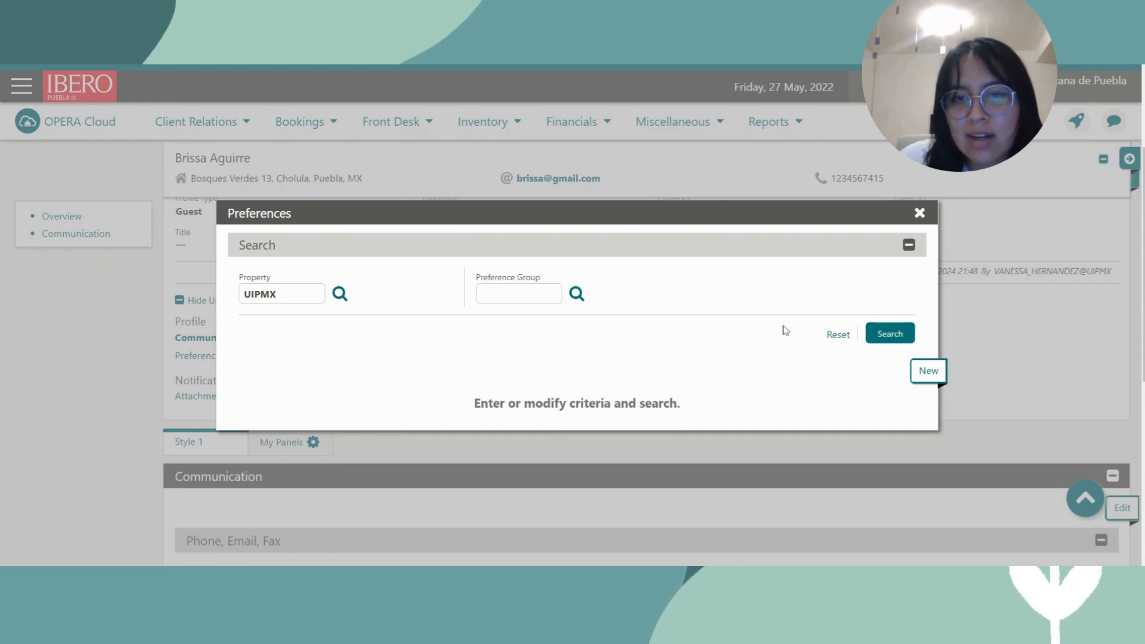
# Move 01 - First Floor from the FLOOR group into the Selected preferences.
pyautogui.click(929, 372)
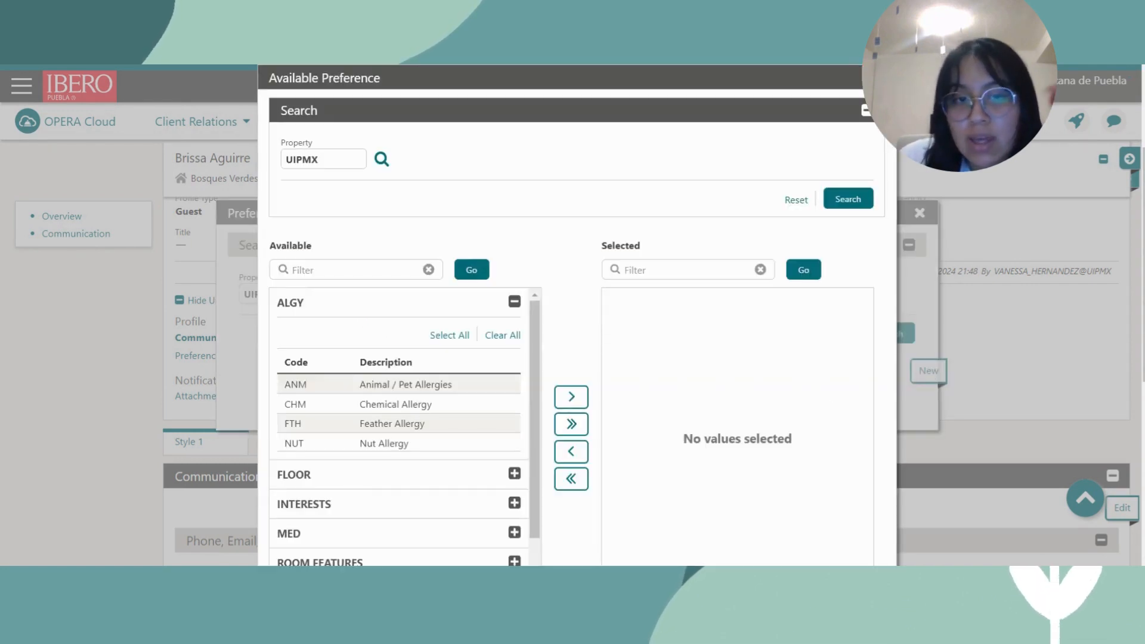
pyautogui.scroll(-1, 400, 427)
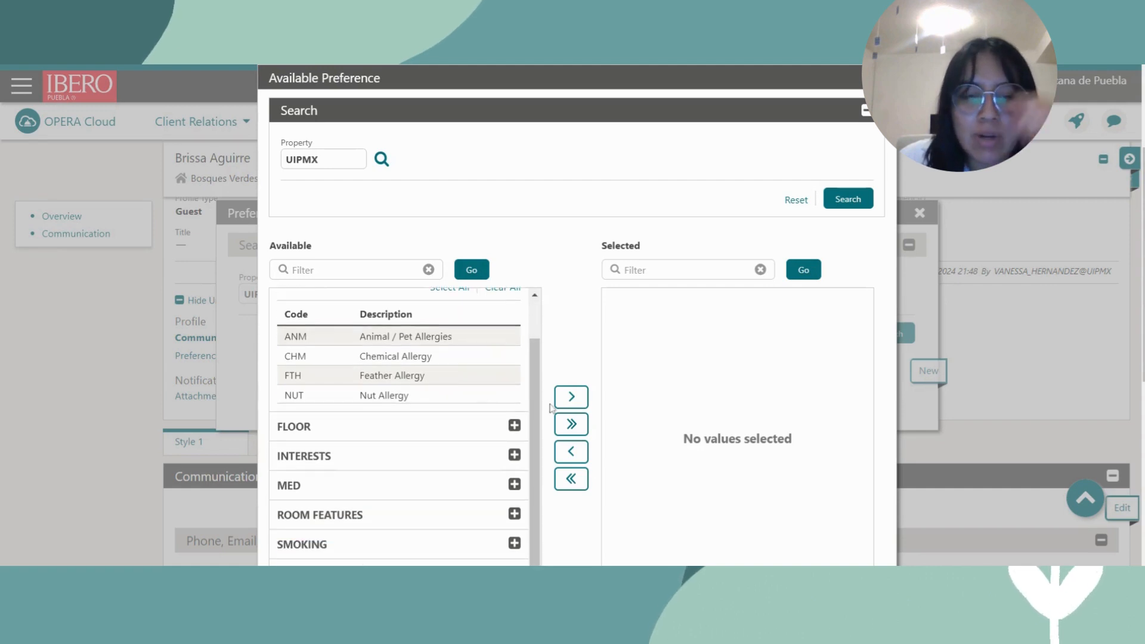
pyautogui.scroll(-3, 475, 435)
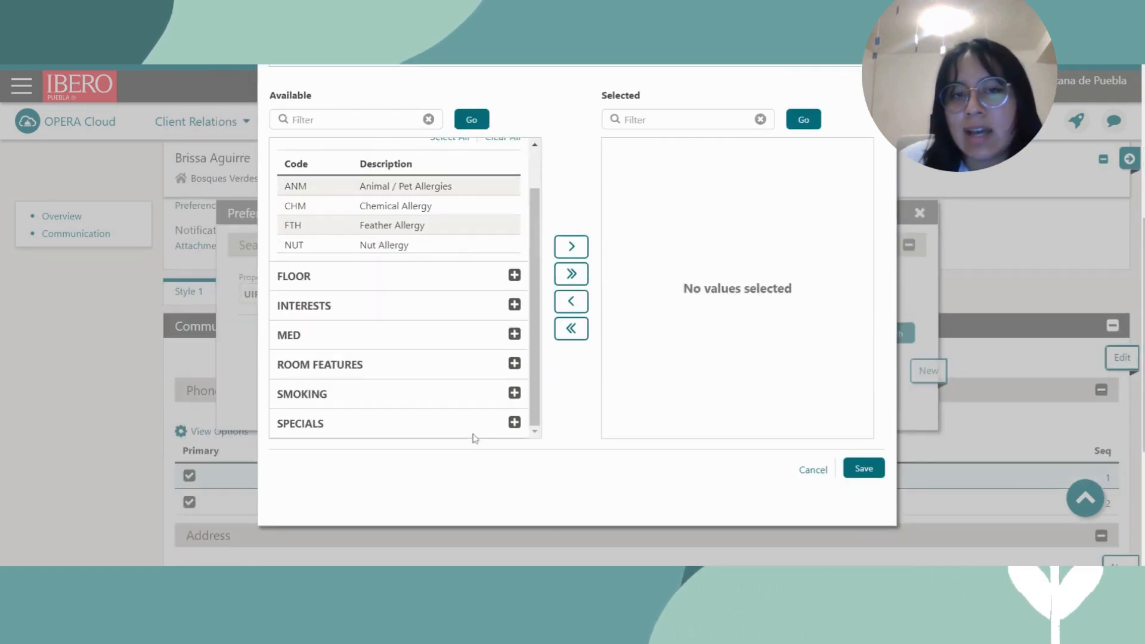
pyautogui.scroll(1, 460, 412)
pyautogui.scroll(-1, 451, 399)
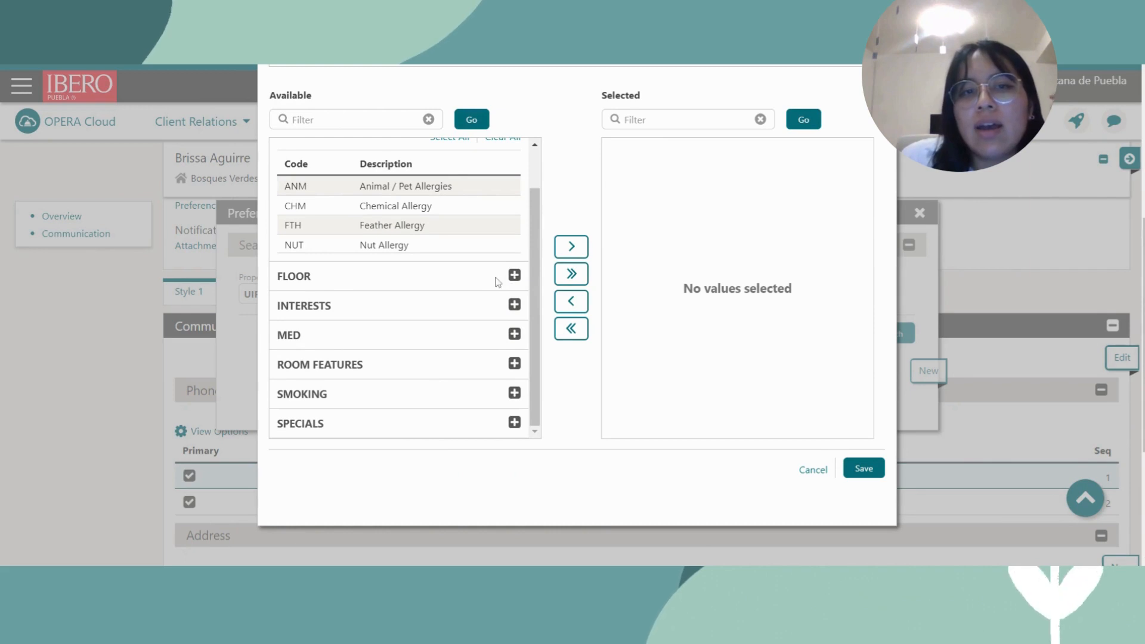
pyautogui.click(514, 275)
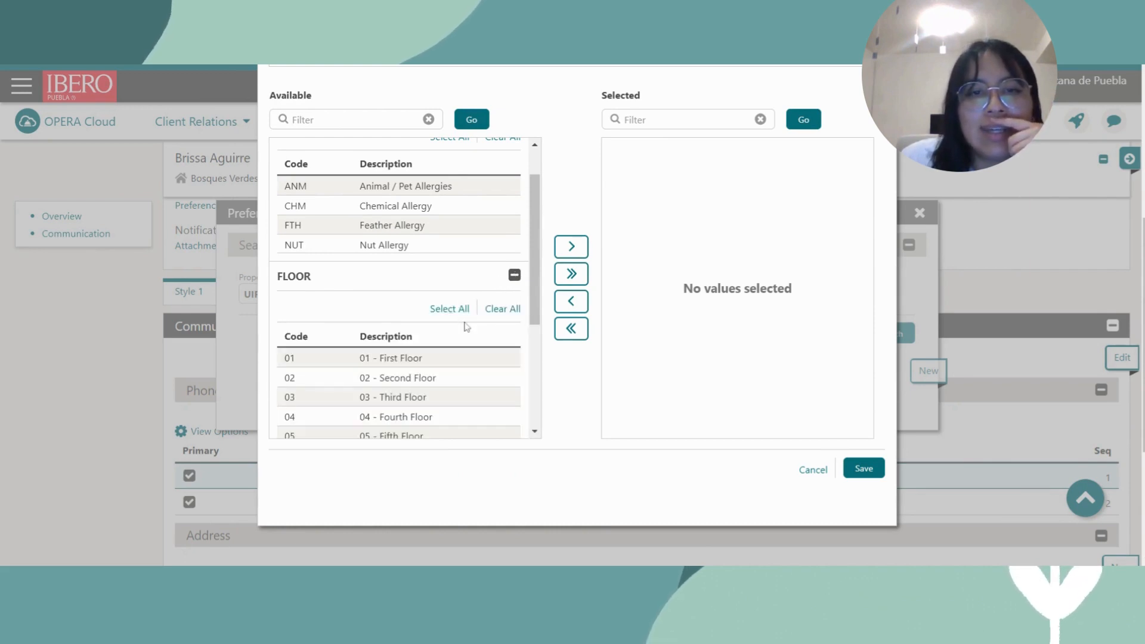
pyautogui.scroll(-1, 467, 327)
pyautogui.click(356, 284)
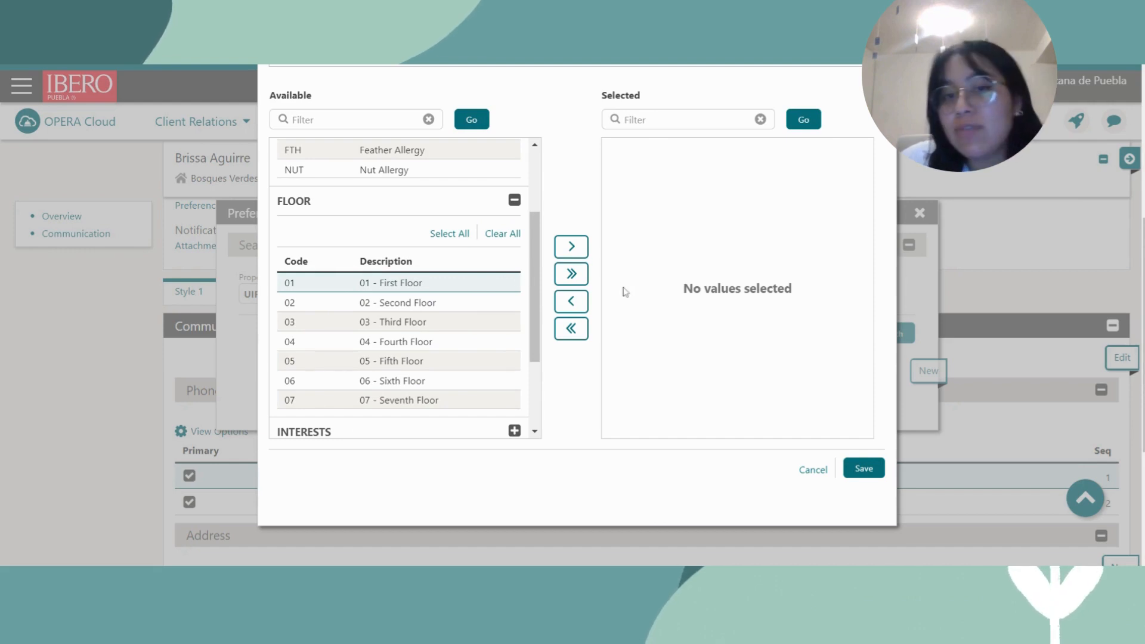
pyautogui.click(570, 249)
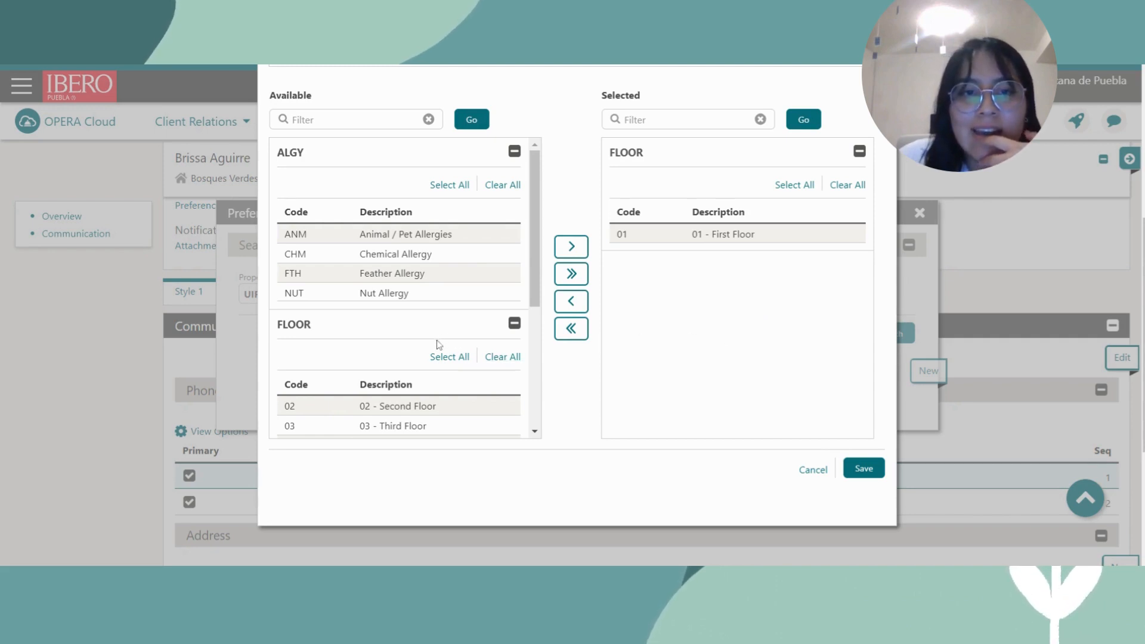
# Expand the interests preference group to browse further options.
pyautogui.scroll(-3, 439, 344)
pyautogui.scroll(-2, 448, 333)
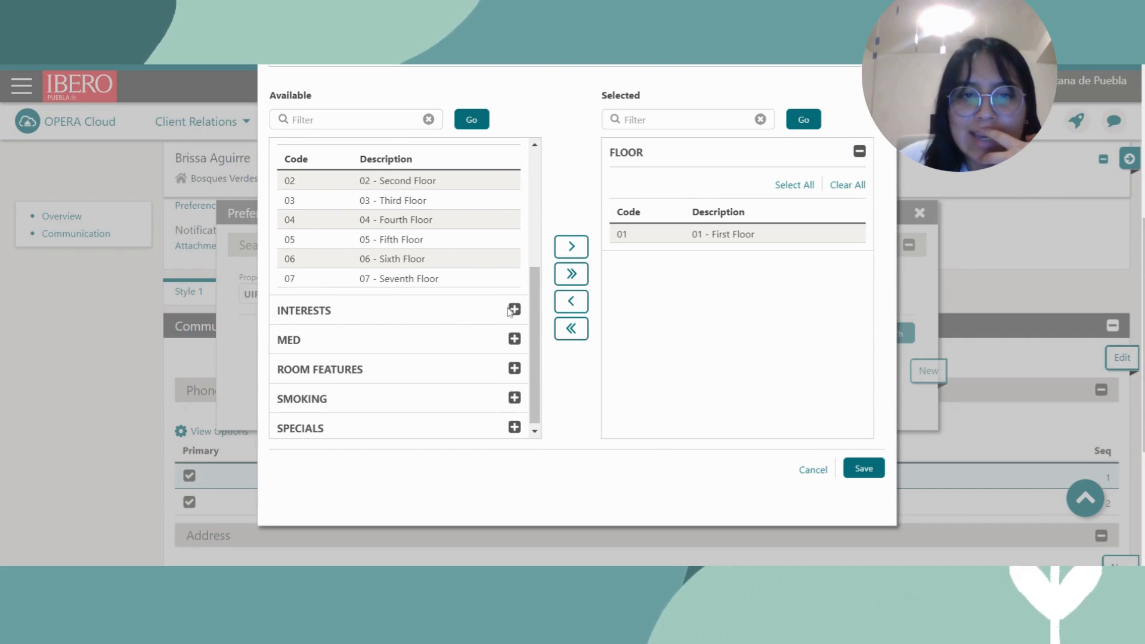
pyautogui.click(510, 310)
pyautogui.scroll(-2, 422, 371)
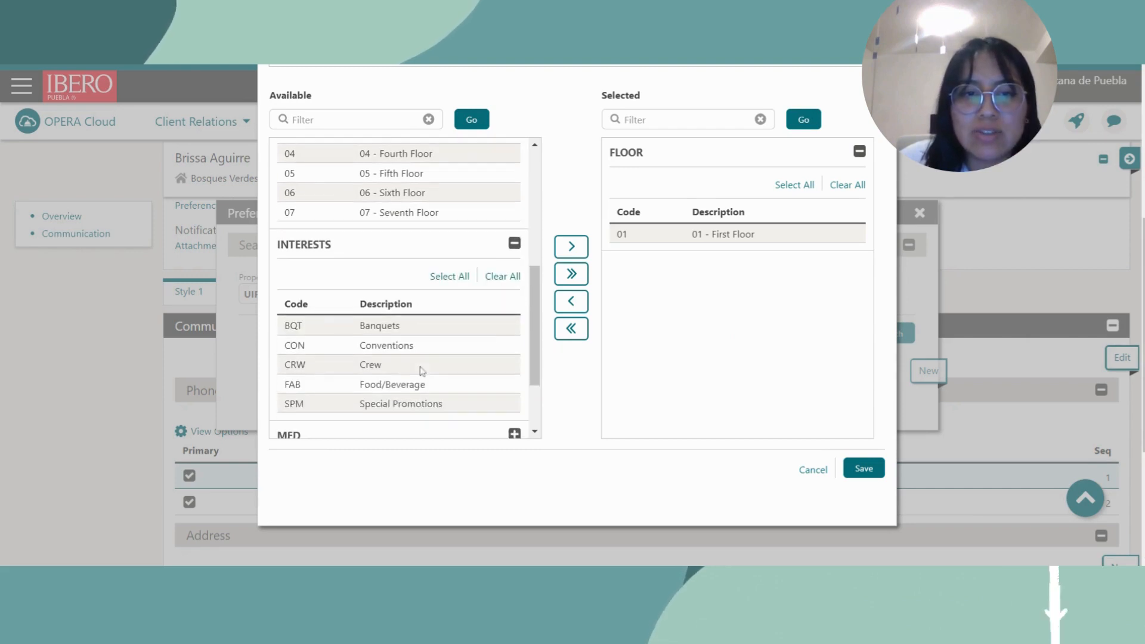
pyautogui.scroll(5, 451, 380)
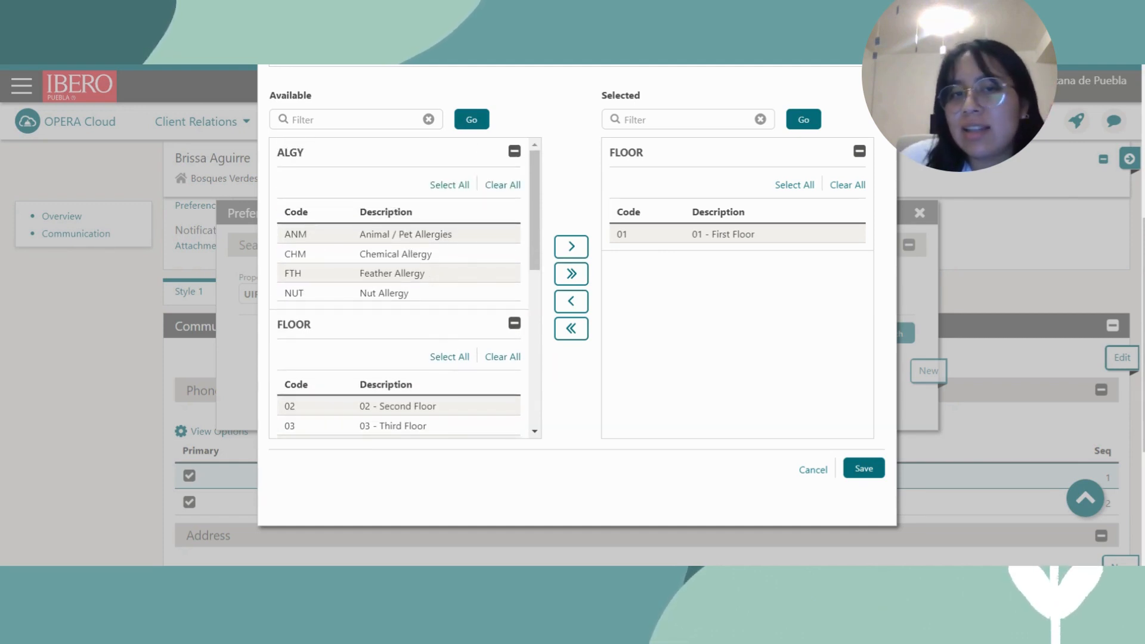
# Locate the ANM - Animal / Pet Allergies preference in the ALGY group.
pyautogui.click(440, 243)
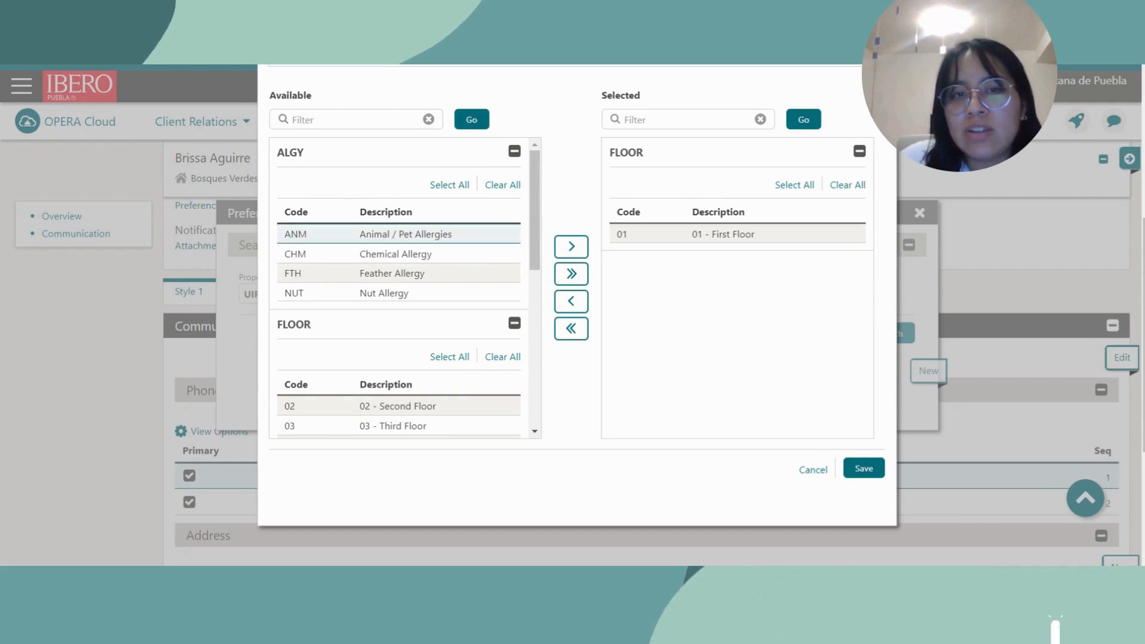
pyautogui.moveTo(430, 234); pyautogui.dragTo(484, 235)
pyautogui.click(483, 232)
pyautogui.click(478, 233)
pyautogui.click(475, 232)
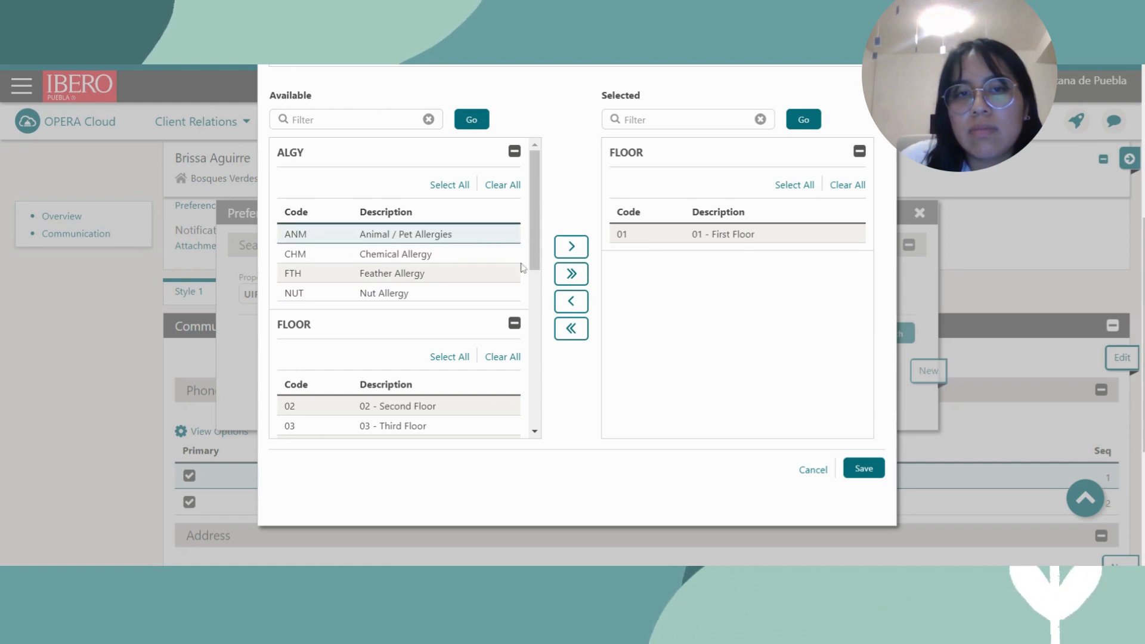
pyautogui.moveTo(516, 239); pyautogui.dragTo(473, 243)
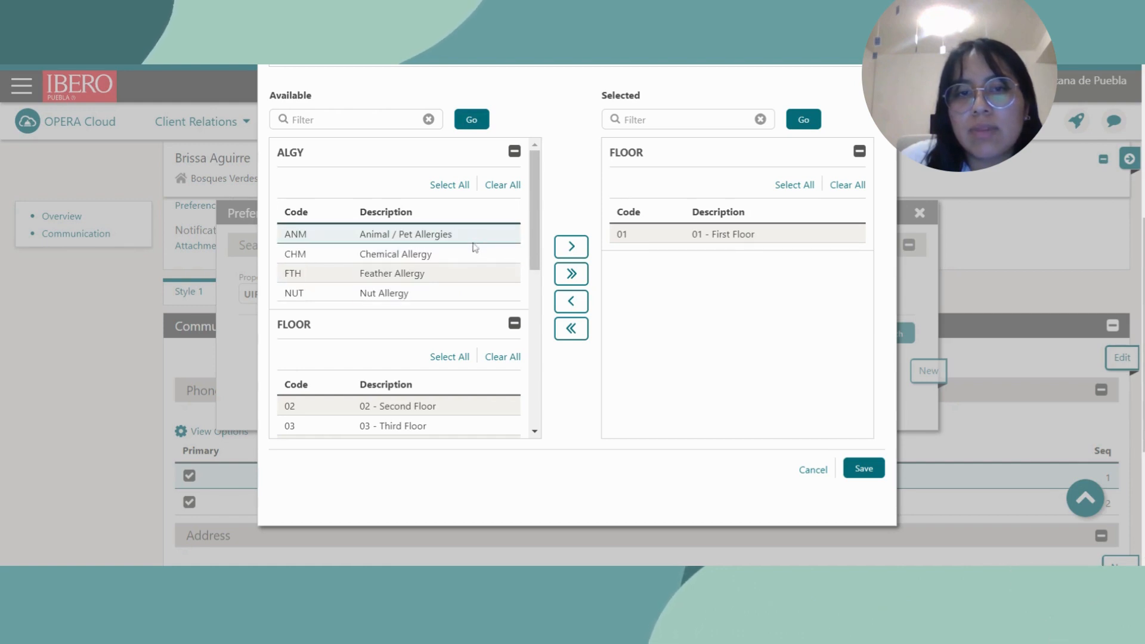
pyautogui.scroll(1, 474, 239)
pyautogui.scroll(1, 474, 245)
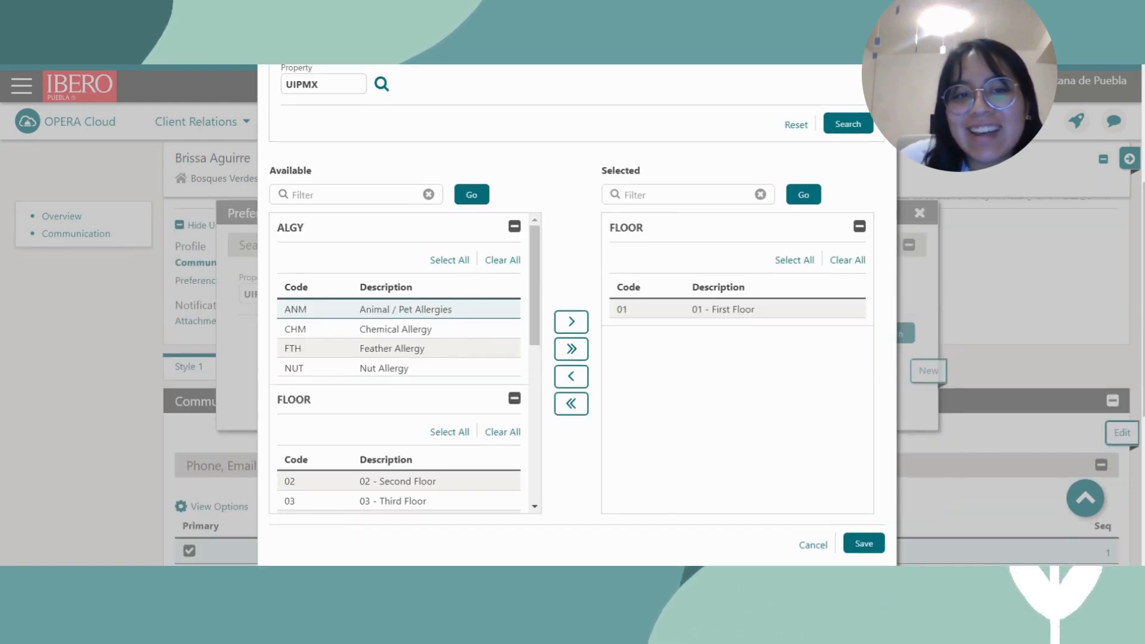
pyautogui.moveTo(314, 310); pyautogui.dragTo(435, 312)
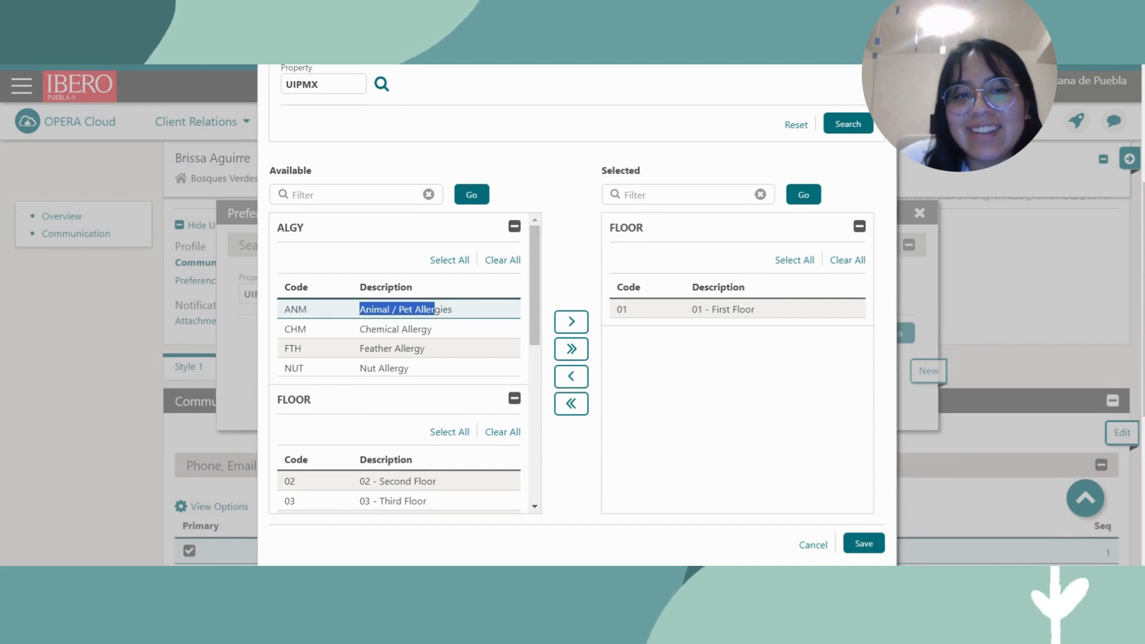
pyautogui.click(495, 315)
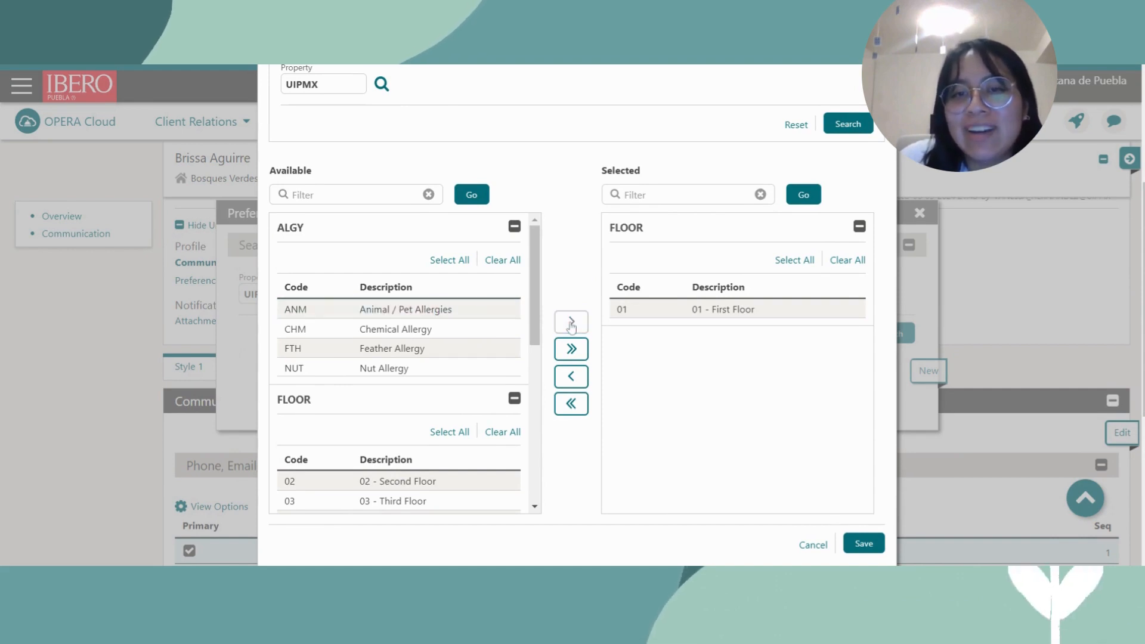
# Move Animal / Pet Allergies into Selected and save both preferences.
pyautogui.click(483, 317)
pyautogui.click(570, 324)
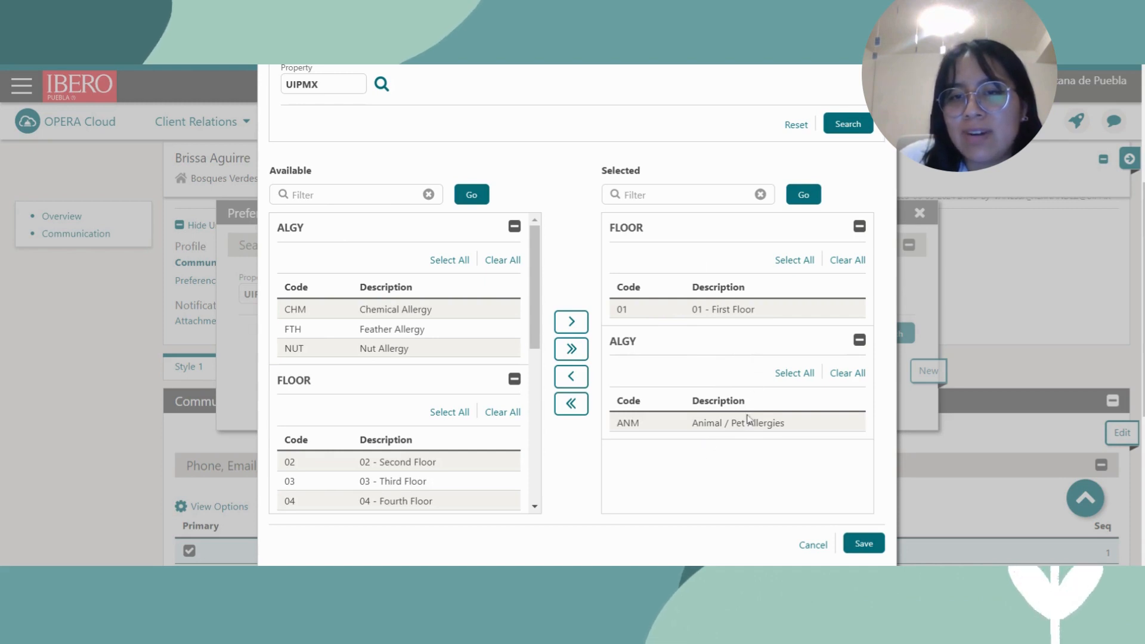
pyautogui.scroll(-3, 748, 409)
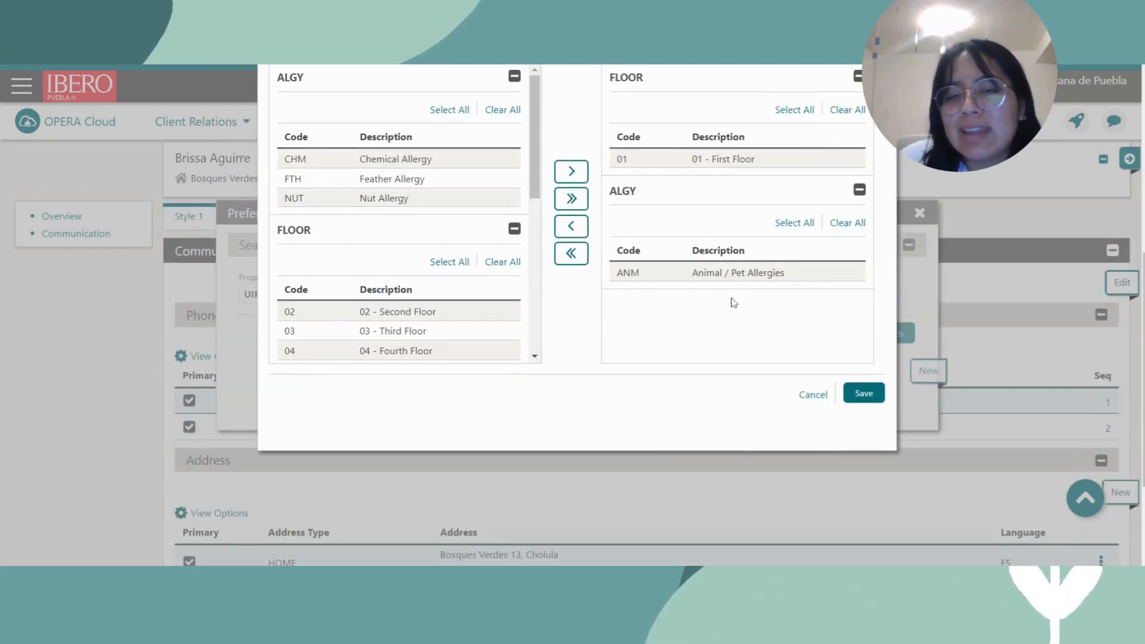
pyautogui.scroll(3, 746, 316)
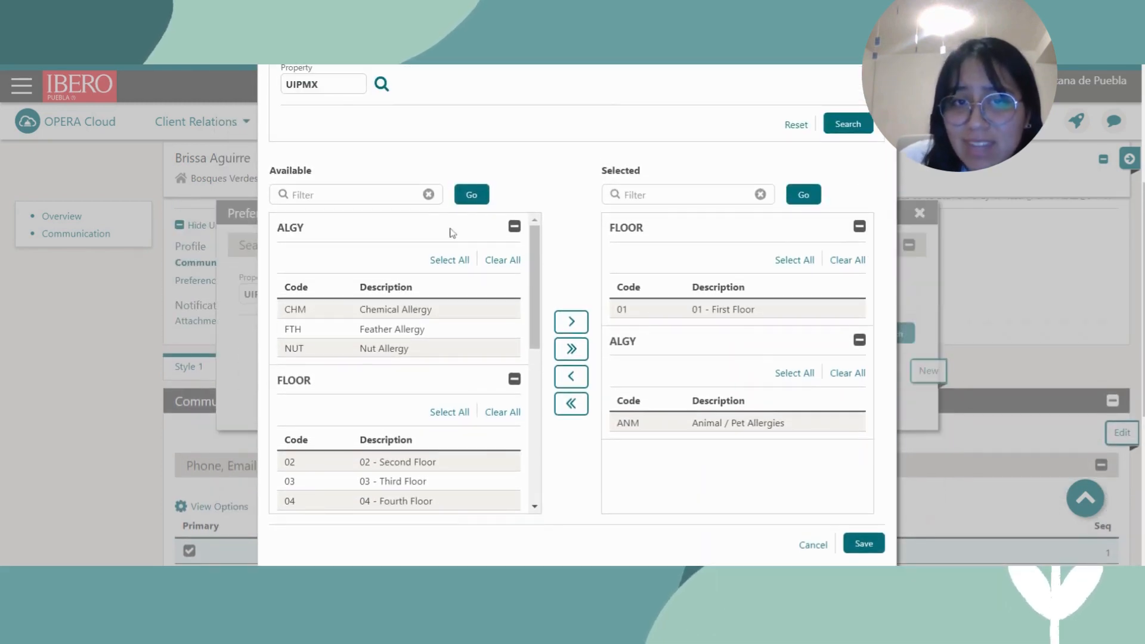
pyautogui.scroll(-3, 805, 352)
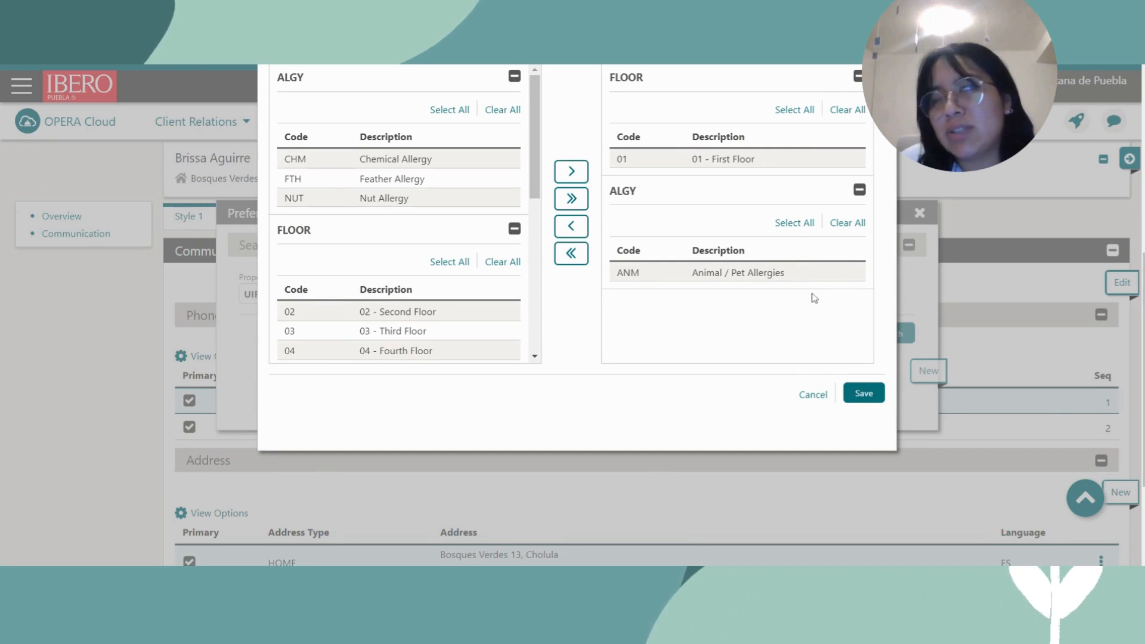
pyautogui.click(861, 399)
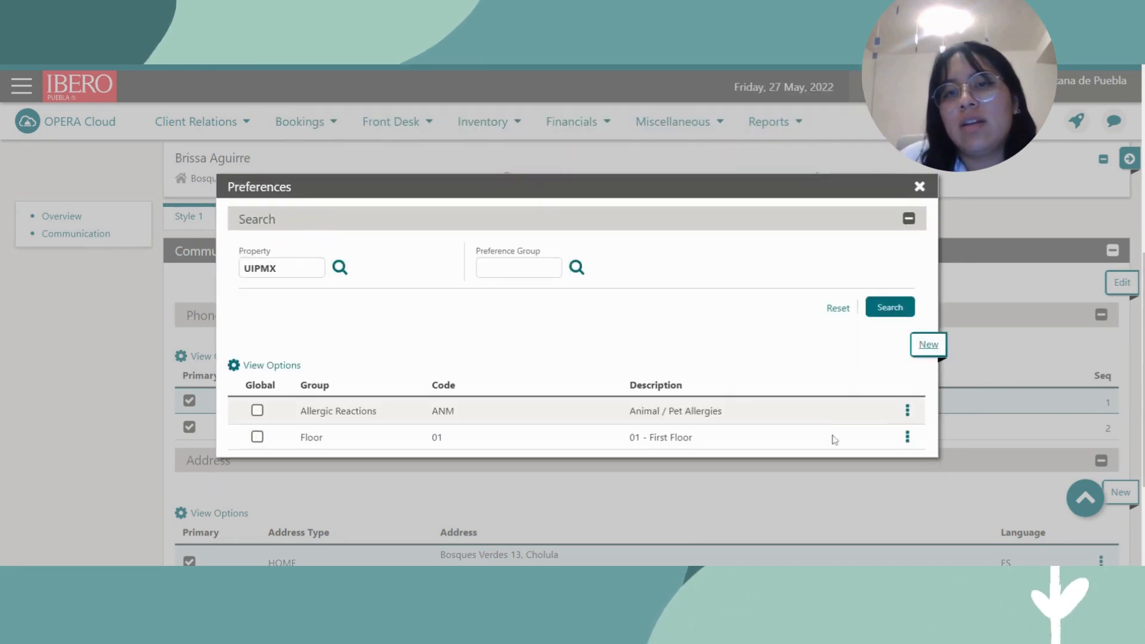
# Close the Preferences dialog, reopen Preferences (2) to verify both entries, and close it.
pyautogui.scroll(-1, 575, 421)
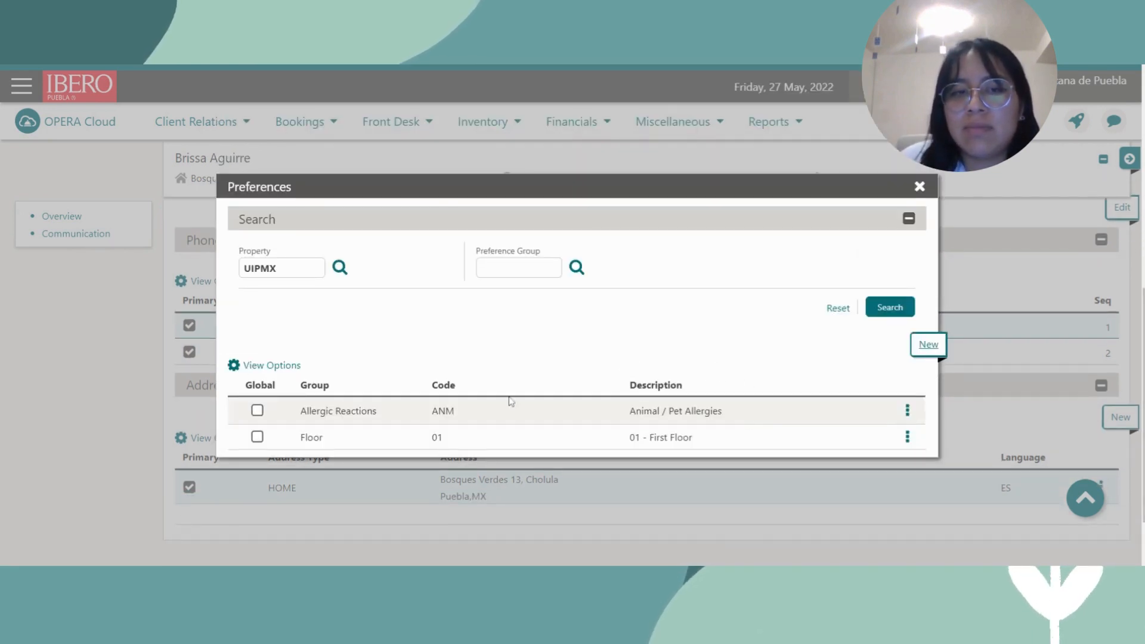
pyautogui.click(919, 187)
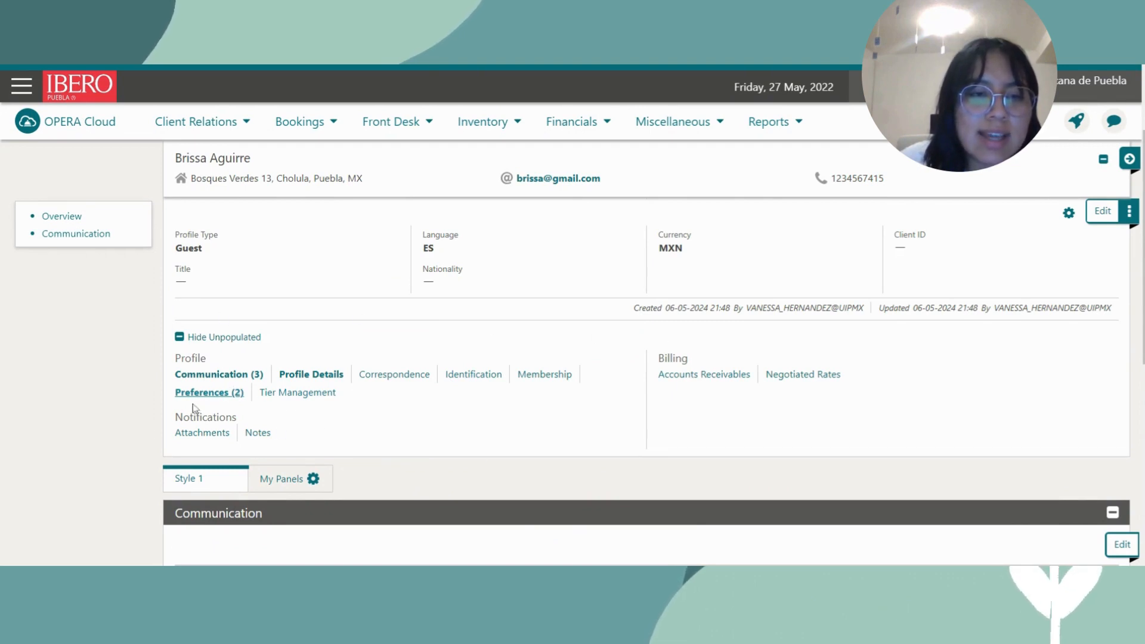
pyautogui.click(236, 396)
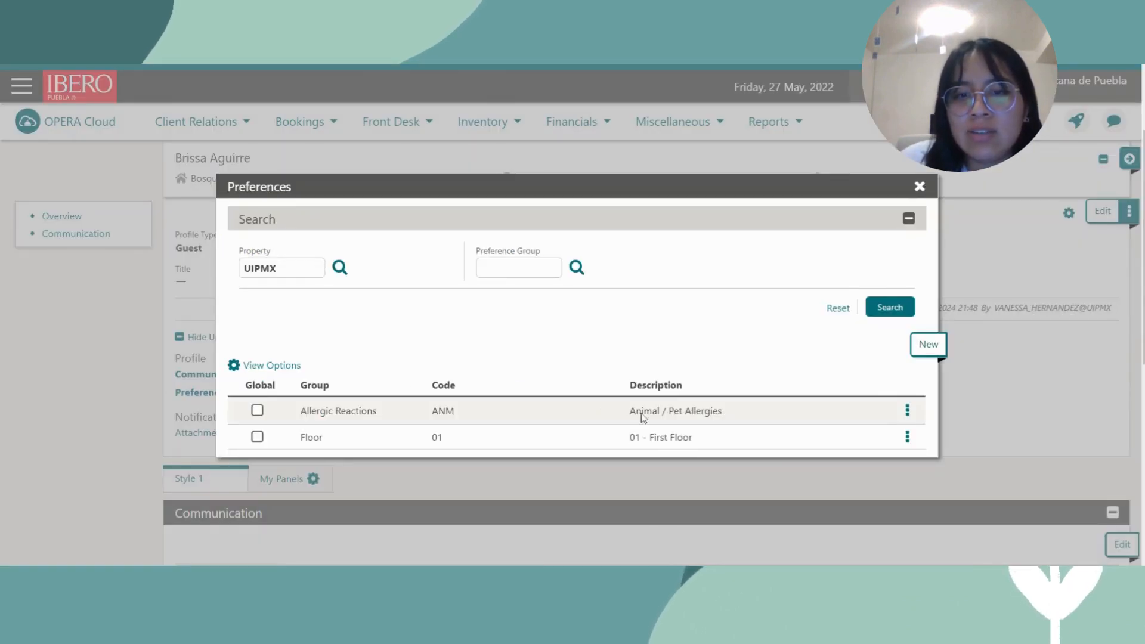
pyautogui.click(920, 187)
pyautogui.scroll(3, 573, 438)
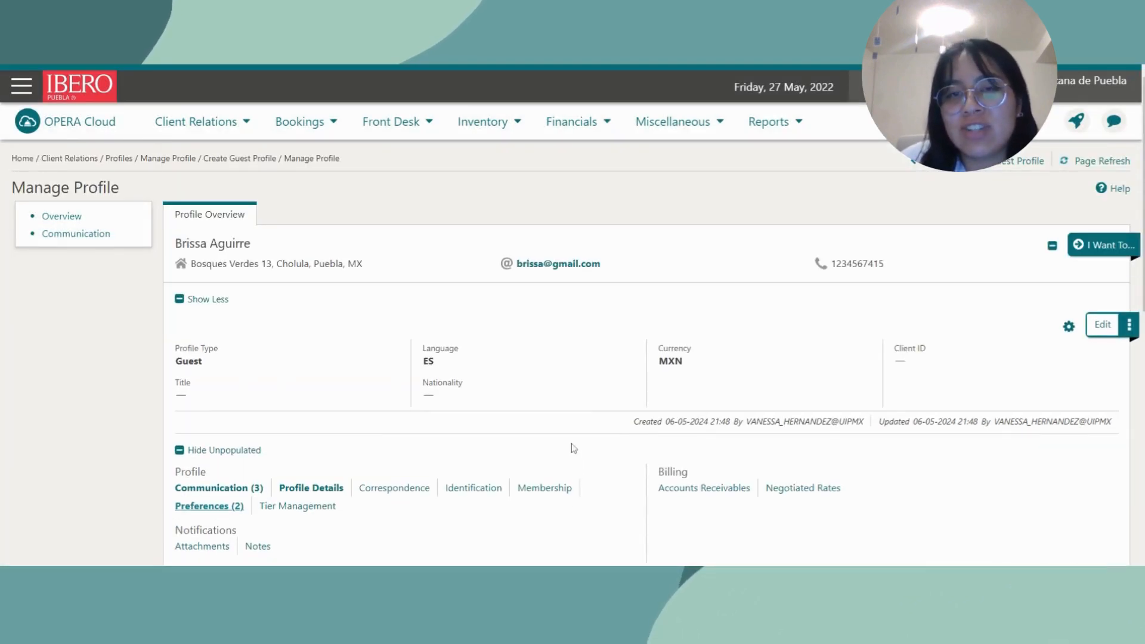
pyautogui.scroll(-1, 559, 465)
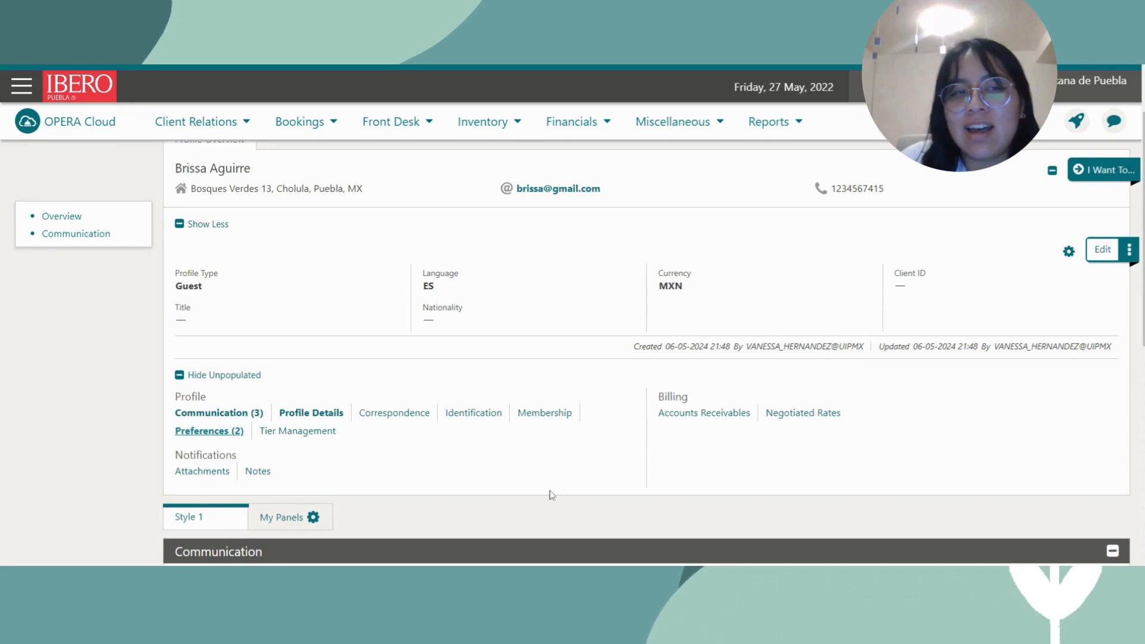